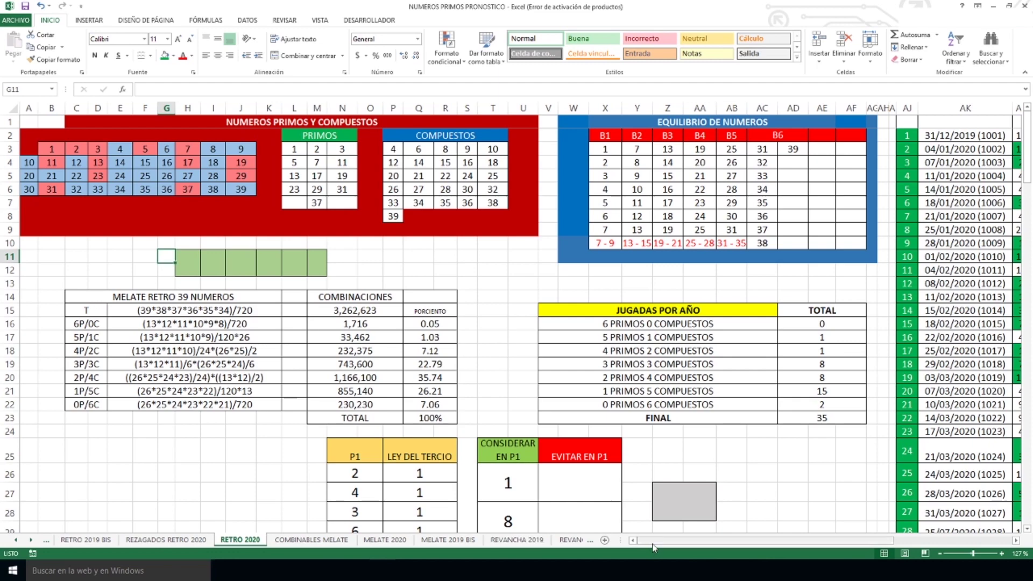
Step: Review the 2020 draw history through the 18/08/2020 (1035) draw and check it against the JUGADAS POR AÑO totals
drag(652, 546, 770, 547)
scroll(717, 356, down, 4)
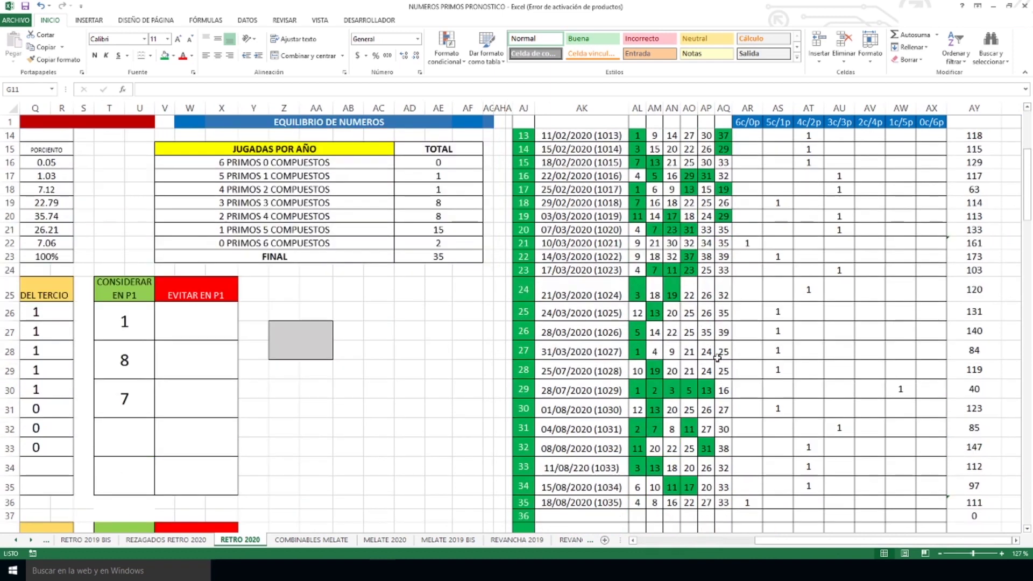
scroll(718, 356, down, 1)
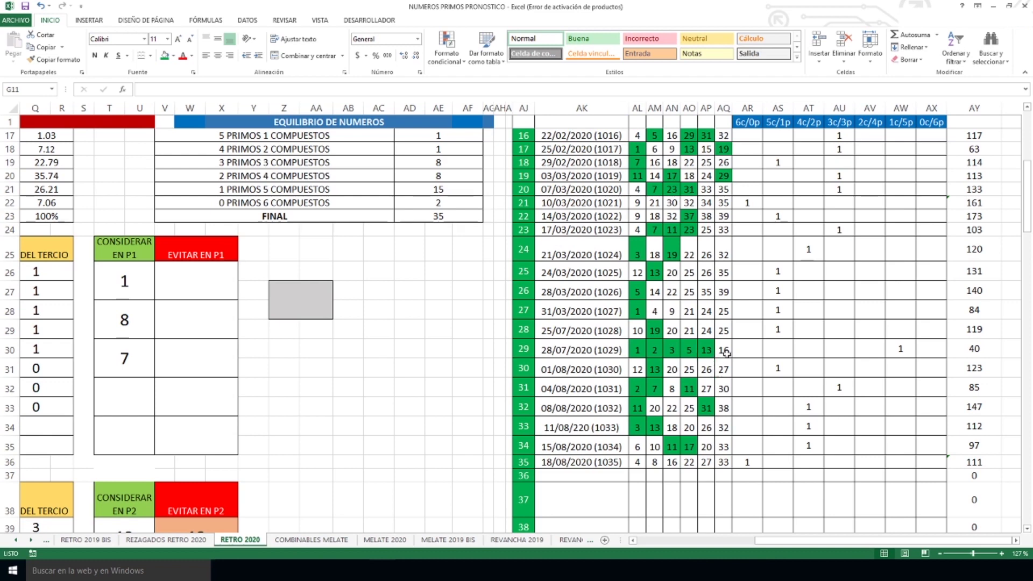
scroll(726, 351, up, 2)
scroll(726, 351, down, 2)
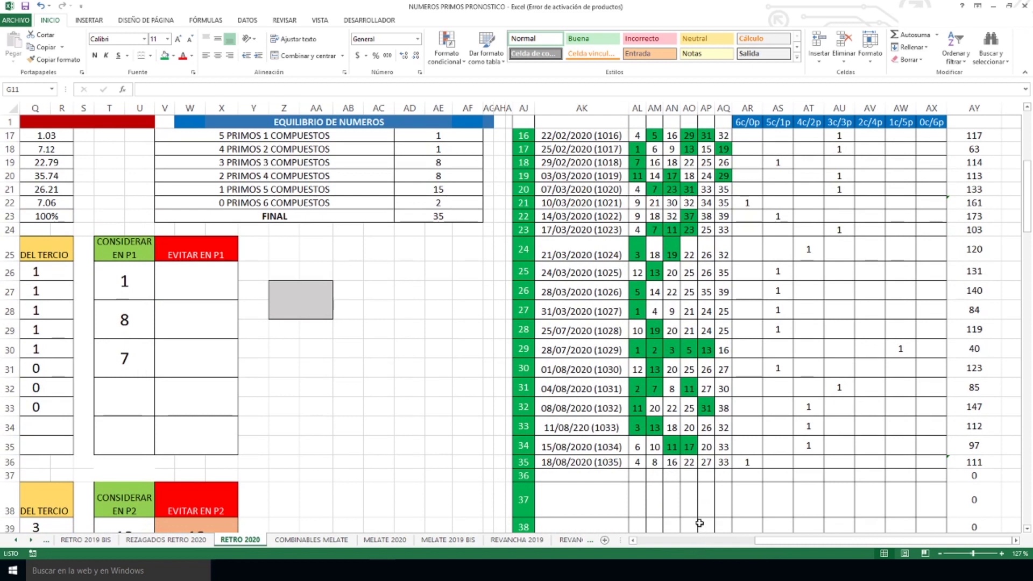
click(618, 449)
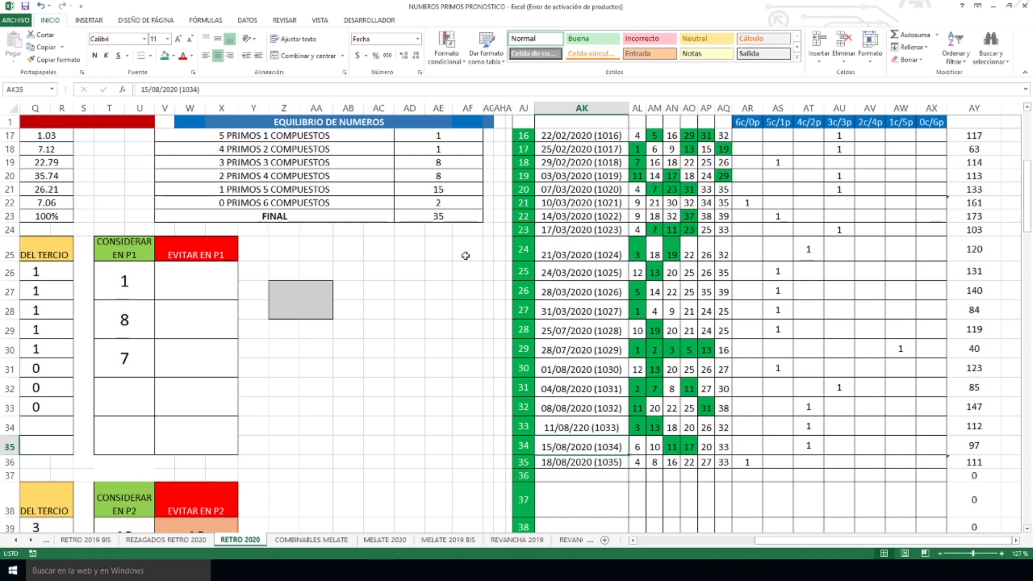
click(435, 176)
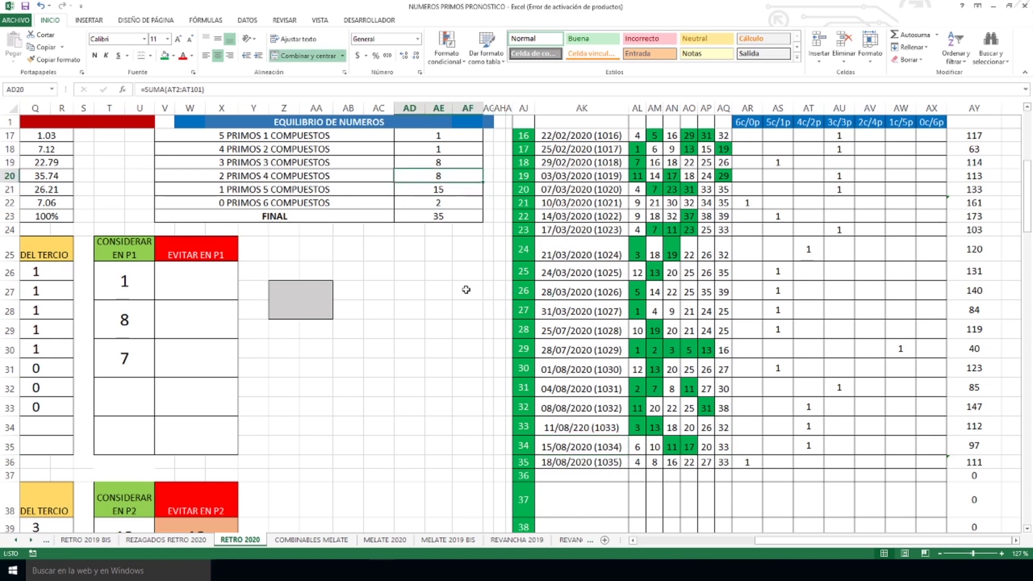
click(587, 465)
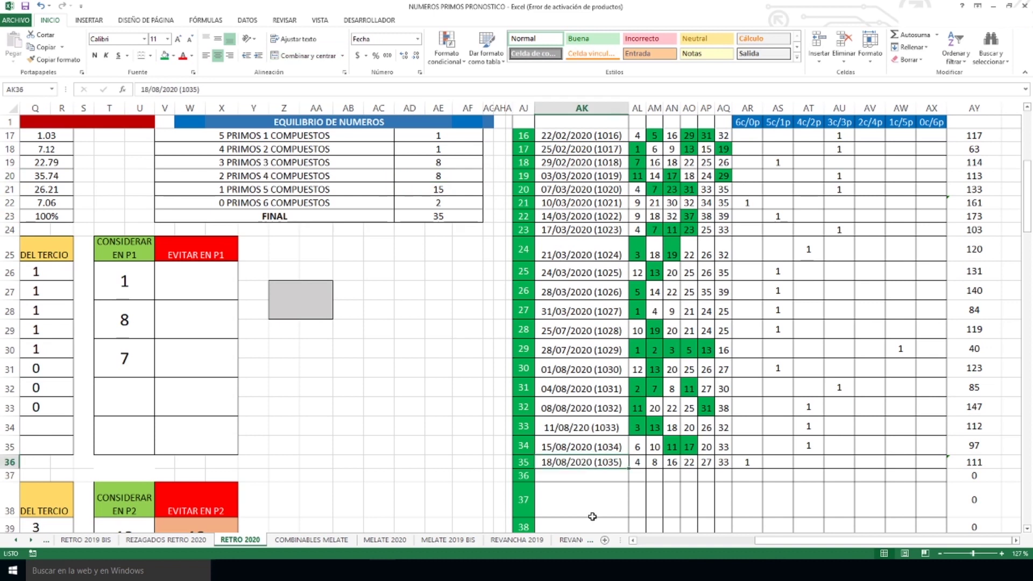
drag(638, 462, 770, 477)
click(782, 462)
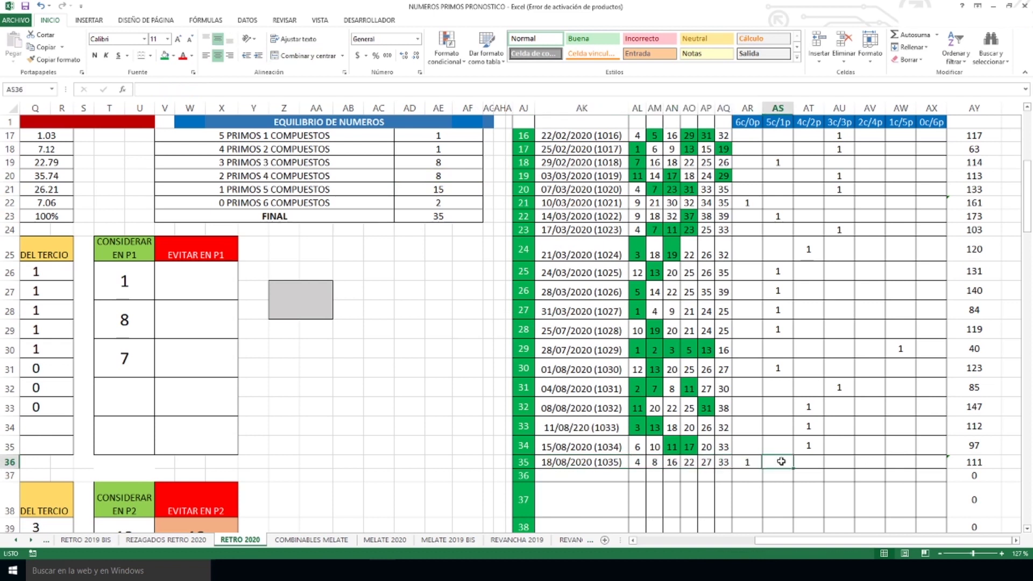
click(446, 203)
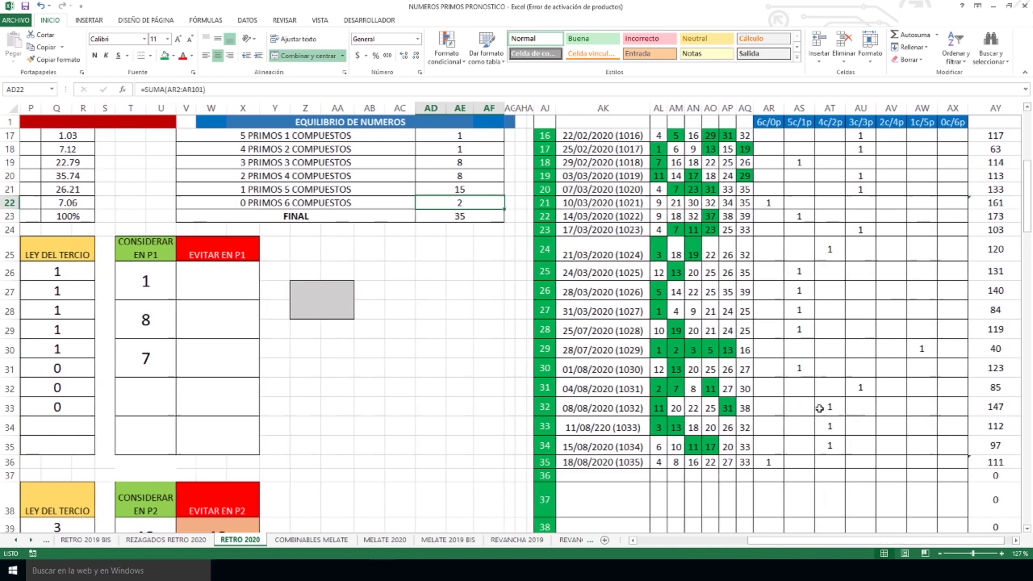
Step: Compare the six numbers drawn in the 15/08/2020 (1034) and 18/08/2020 (1035) rows of the draw history
scroll(819, 404, down, 1)
scroll(820, 403, left, 1)
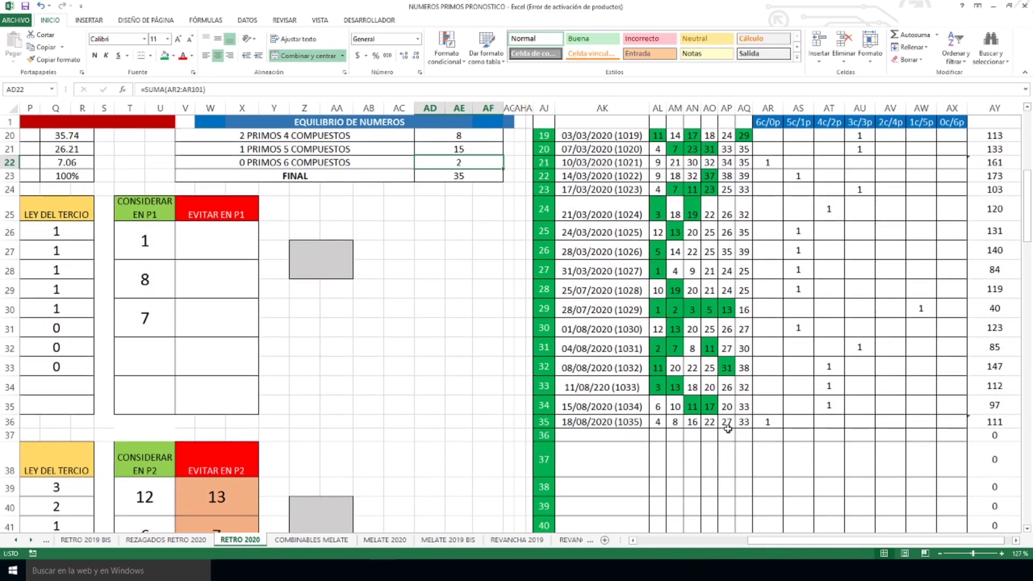
drag(661, 405, 737, 422)
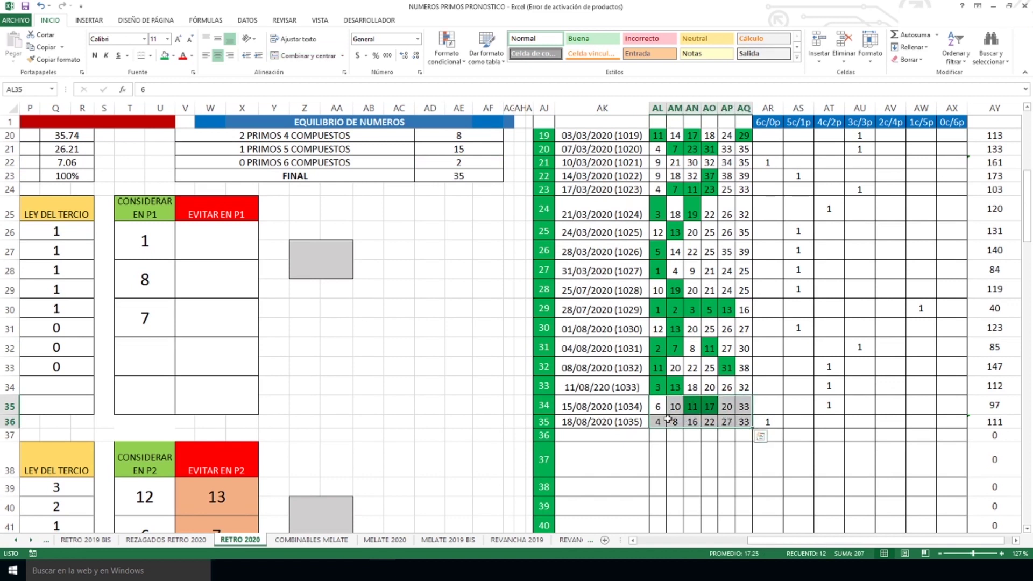
click(634, 409)
click(639, 423)
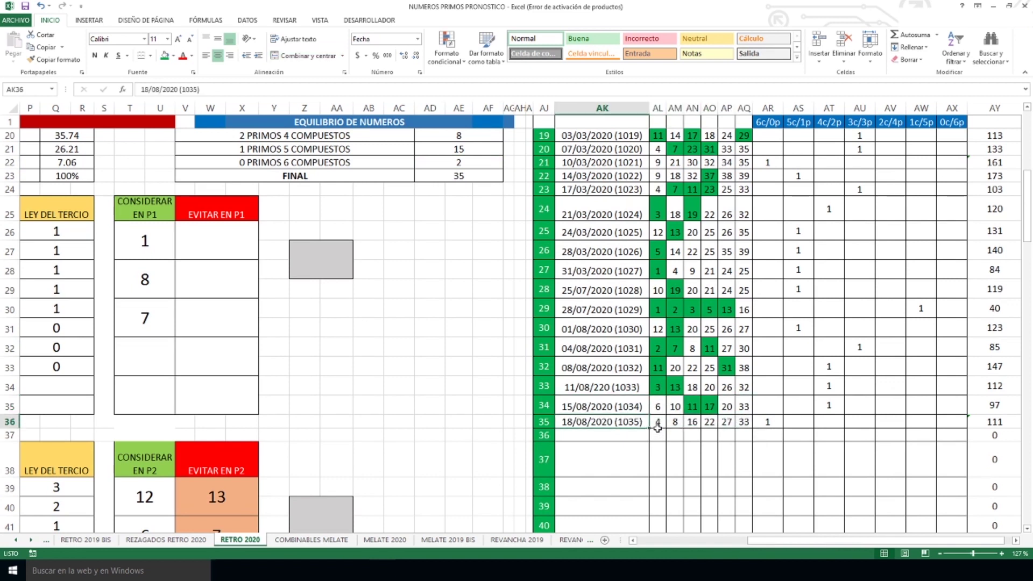
drag(660, 411, 740, 421)
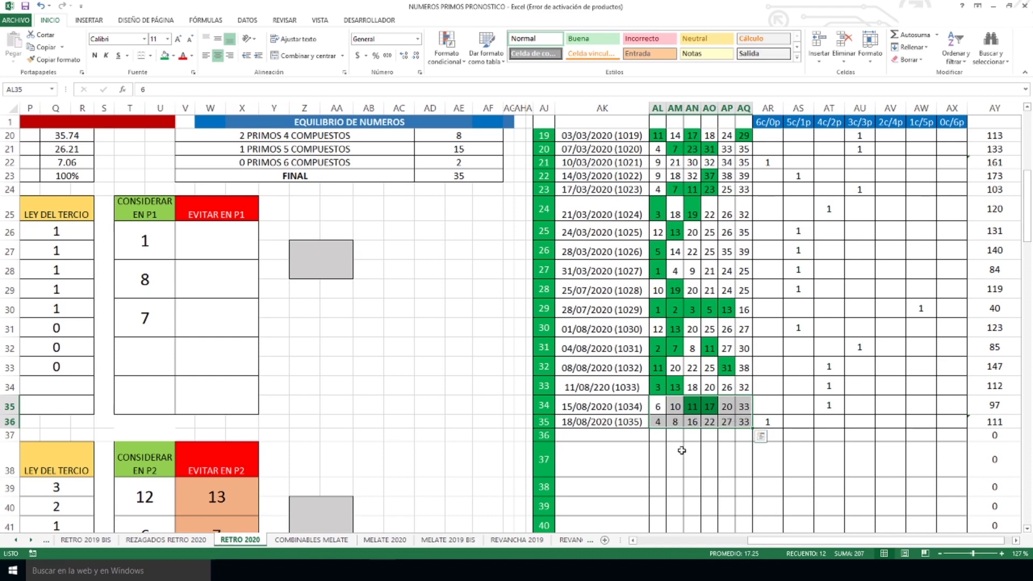
click(790, 435)
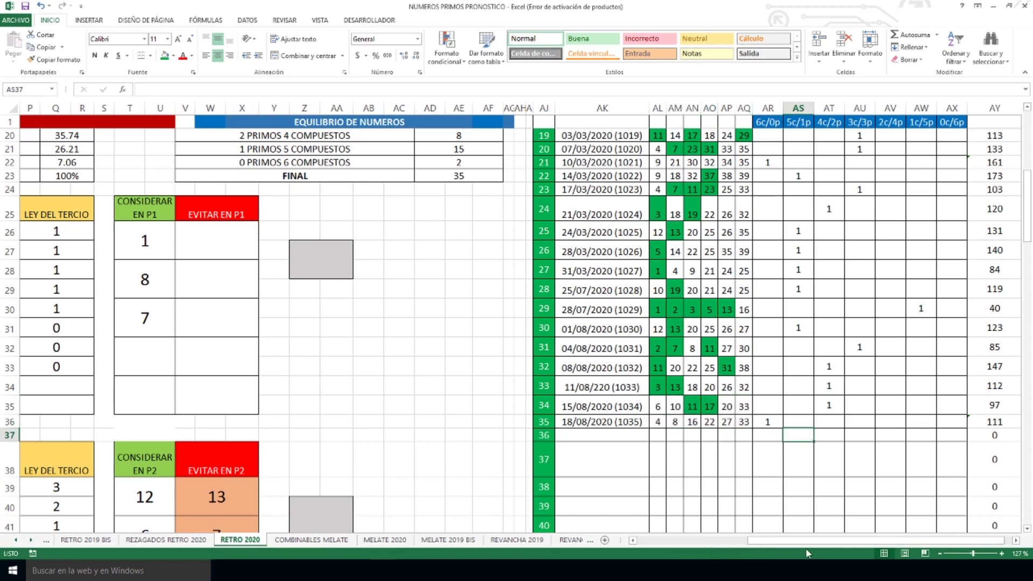
Step: Examine the JUGADAS POR AÑO totals for the 3 primos 3 compuestos, 2 primos 4 compuestos and 1 primos 5 compuestos combinations
drag(795, 538, 663, 554)
scroll(693, 376, up, 3)
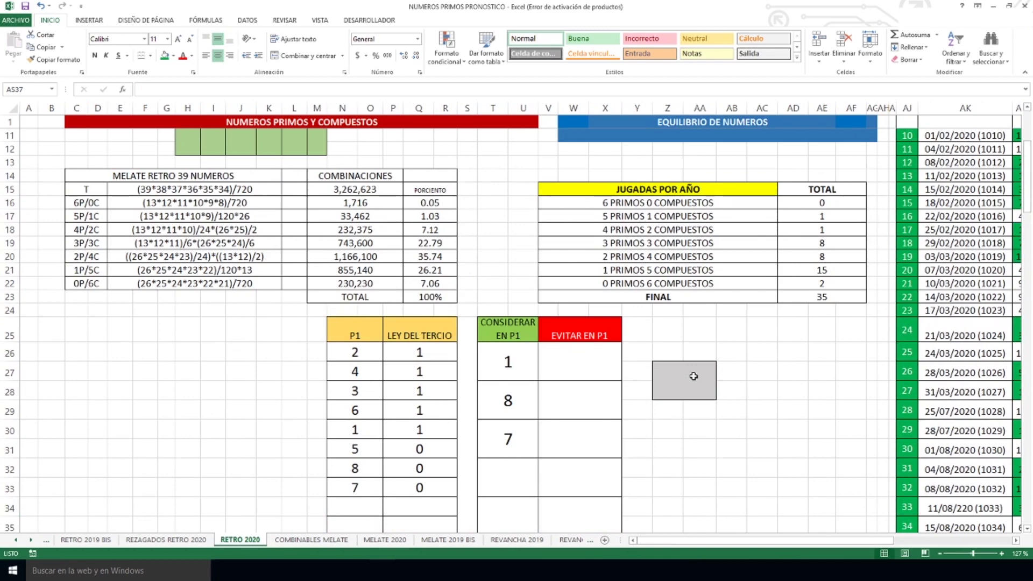
scroll(693, 377, up, 4)
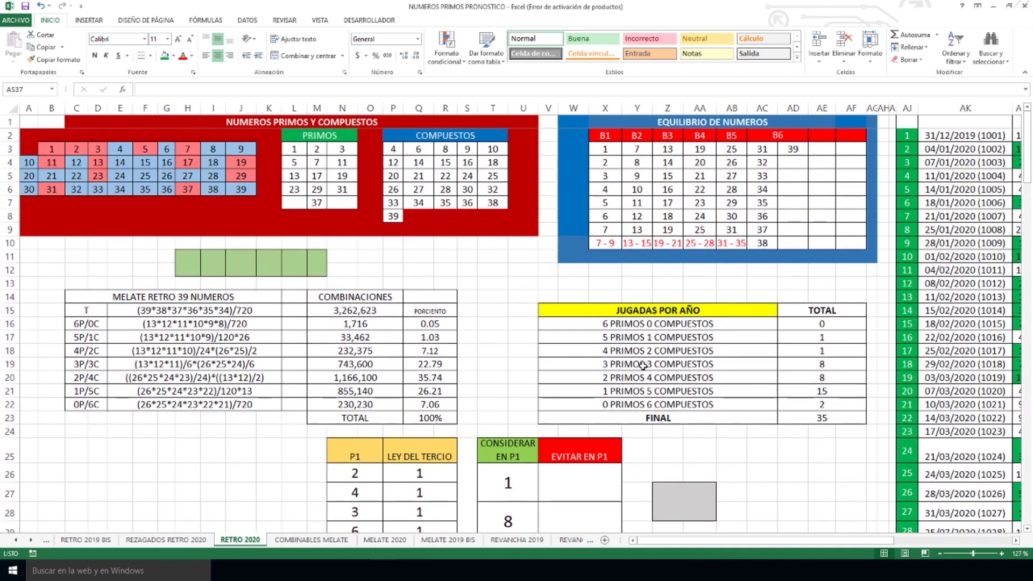
drag(662, 367, 820, 364)
drag(679, 379, 805, 377)
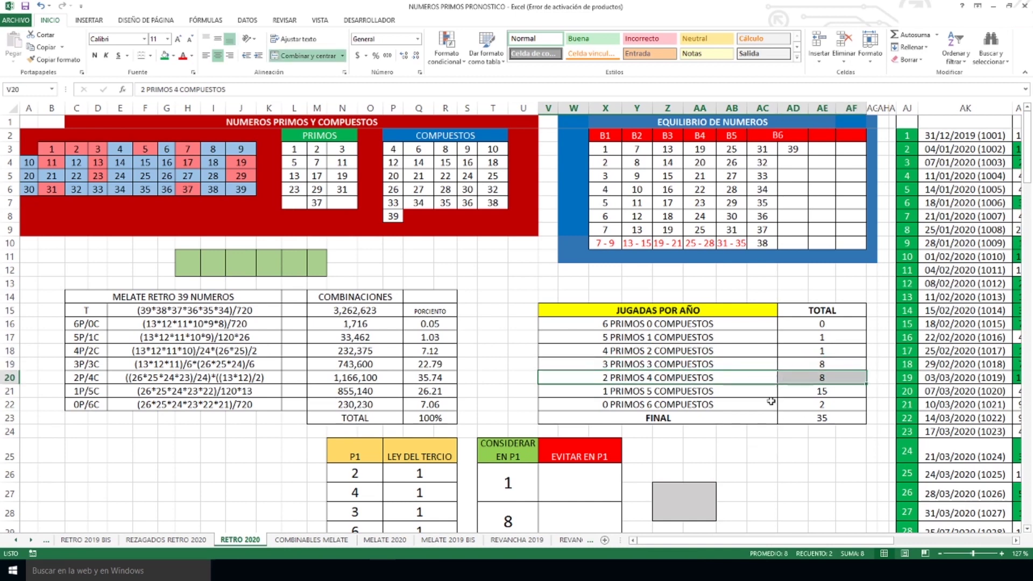
drag(705, 394, 802, 391)
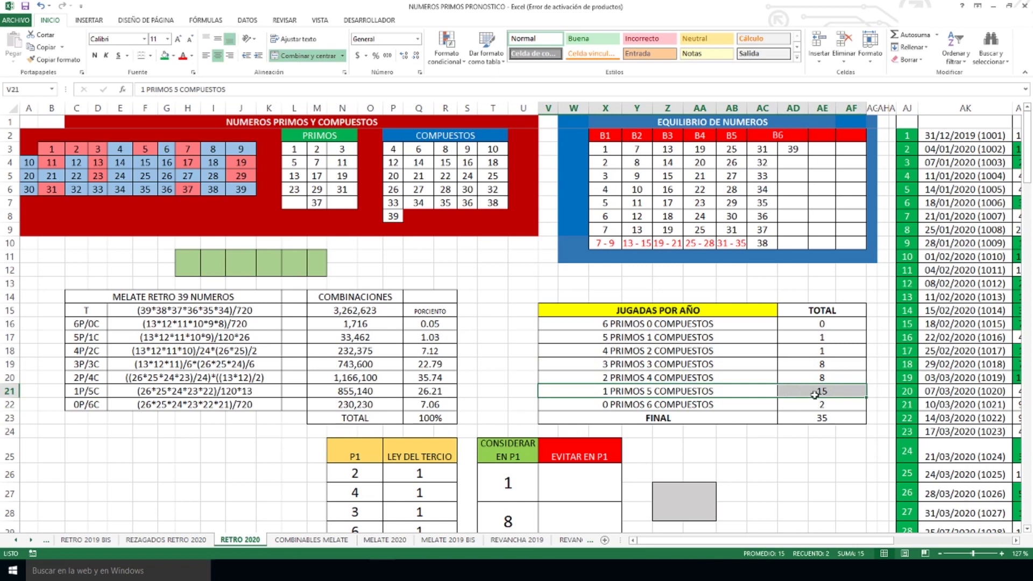
click(817, 392)
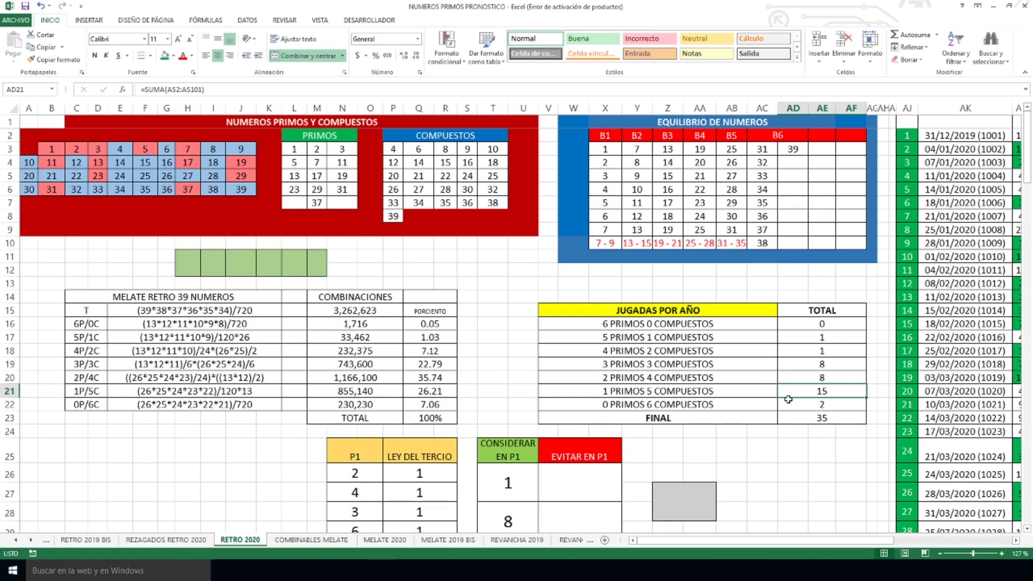
Step: Compare the yearly totals of the remaining prime/composite combinations, checking 0 primos 6 compuestos against its percentage in the MELATE RETRO table
click(709, 365)
click(709, 378)
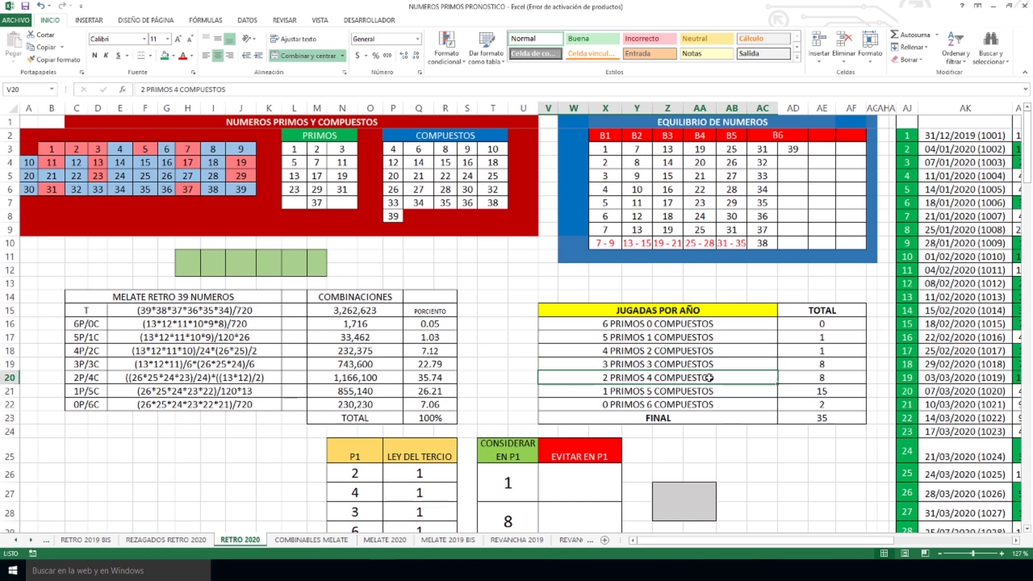
click(807, 354)
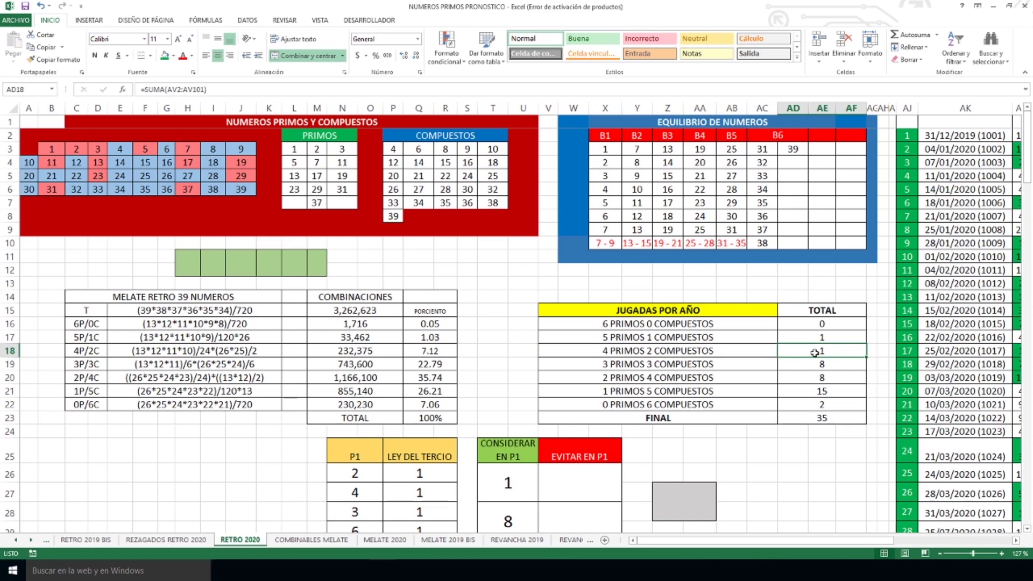
click(657, 405)
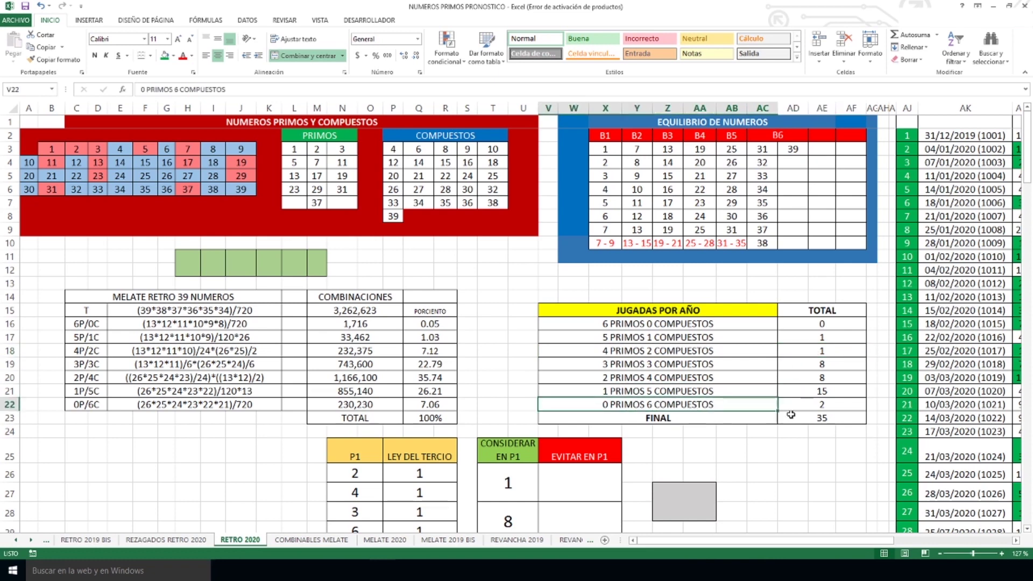
click(823, 405)
click(449, 406)
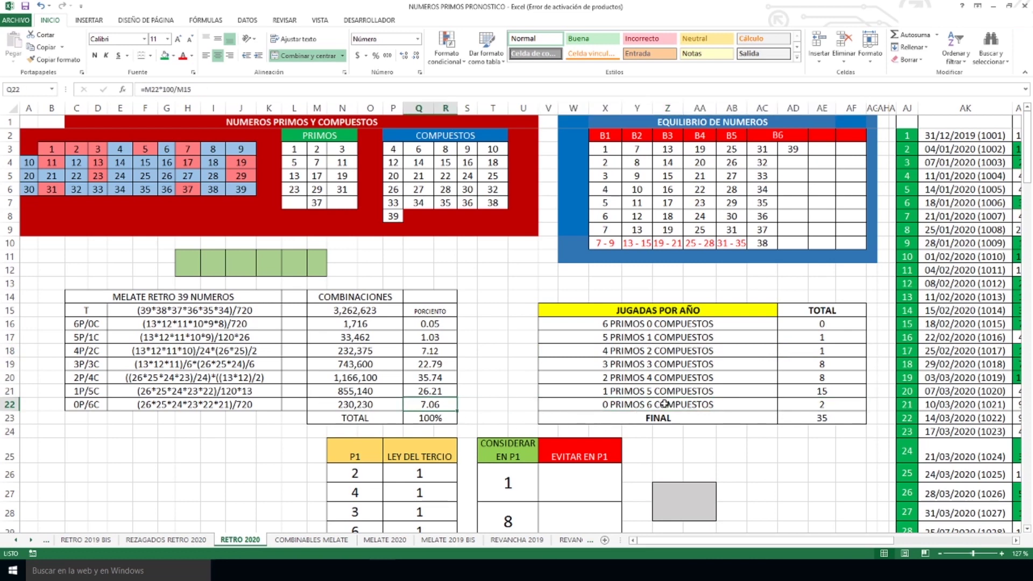
drag(676, 363, 804, 394)
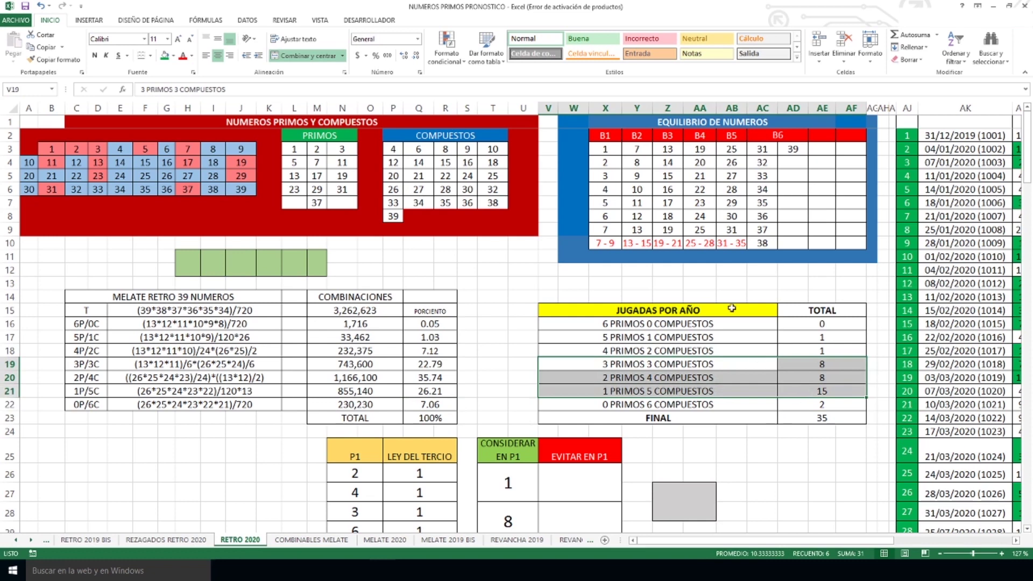
click(689, 292)
Step: Examine the P1 tables: the numbers to consider, the numbers to avoid and their LEY DEL TERCIO counts
scroll(689, 292, down, 4)
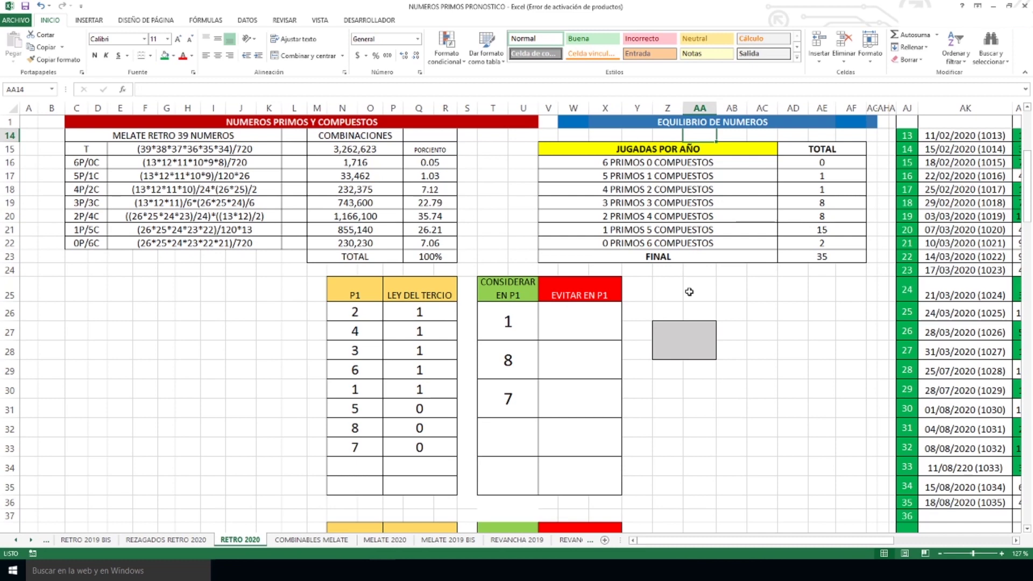
scroll(690, 292, down, 1)
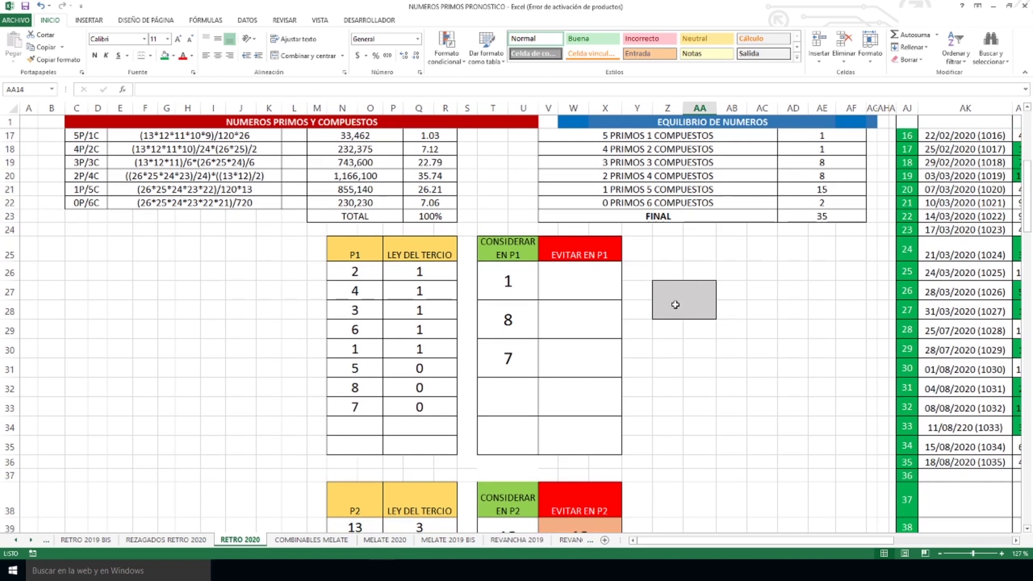
click(531, 282)
click(514, 321)
click(520, 358)
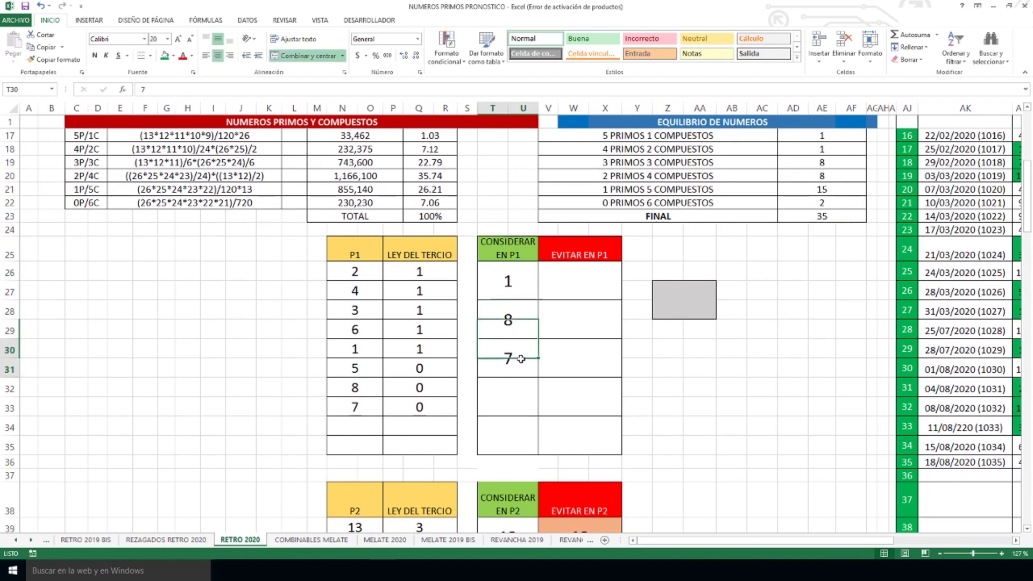
click(580, 273)
drag(580, 273, 584, 357)
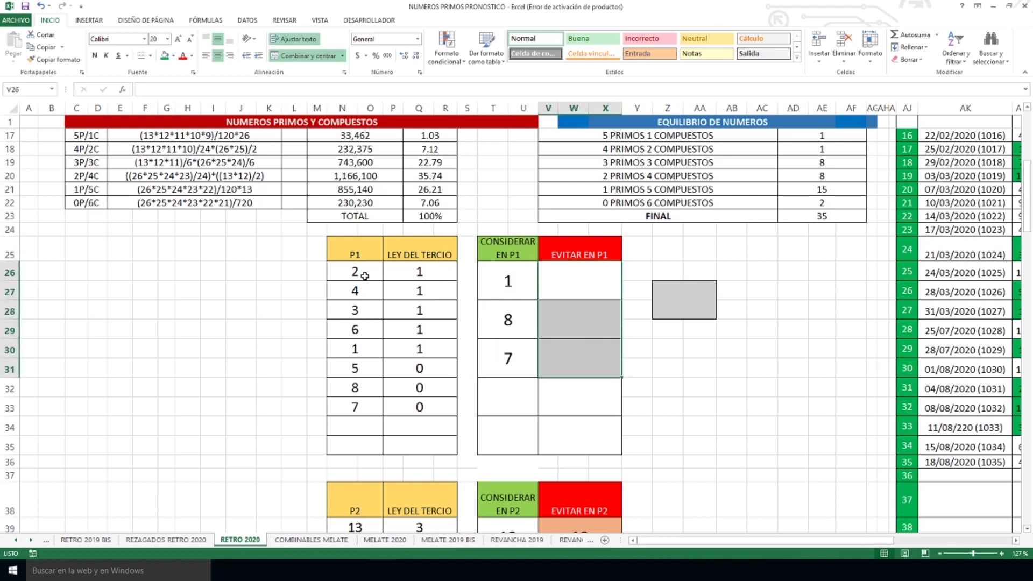
click(363, 274)
click(390, 275)
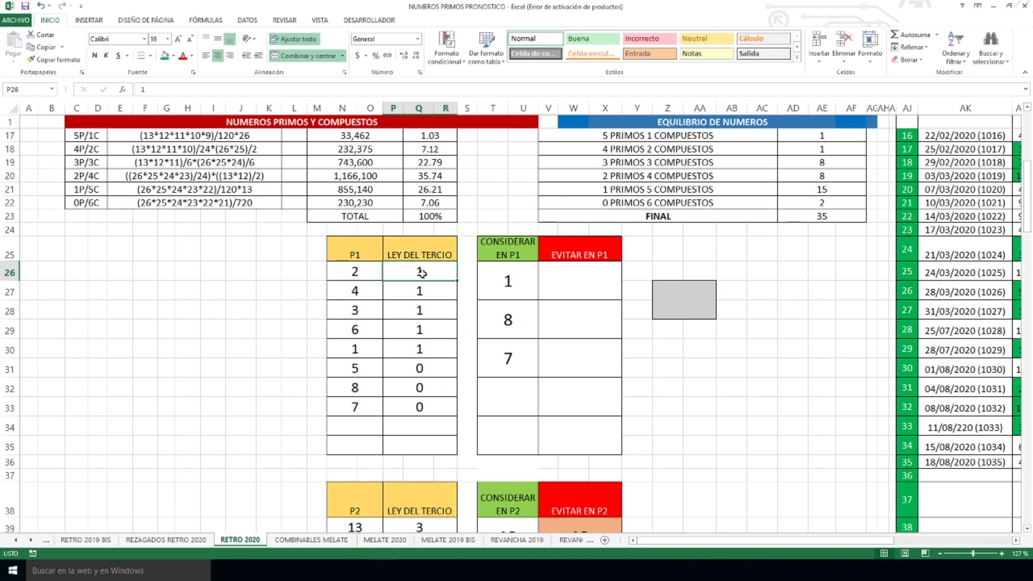
drag(514, 271, 510, 350)
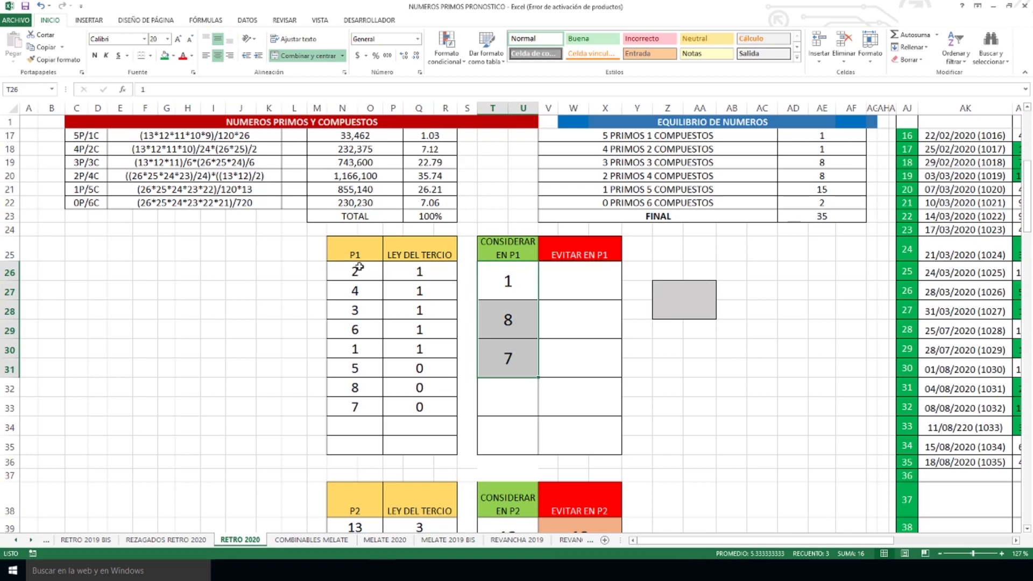
drag(357, 268, 435, 413)
Step: Examine the P2 tables: each number to consider, each number to avoid and the matching LEY DEL TERCIO counts
scroll(546, 210, down, 6)
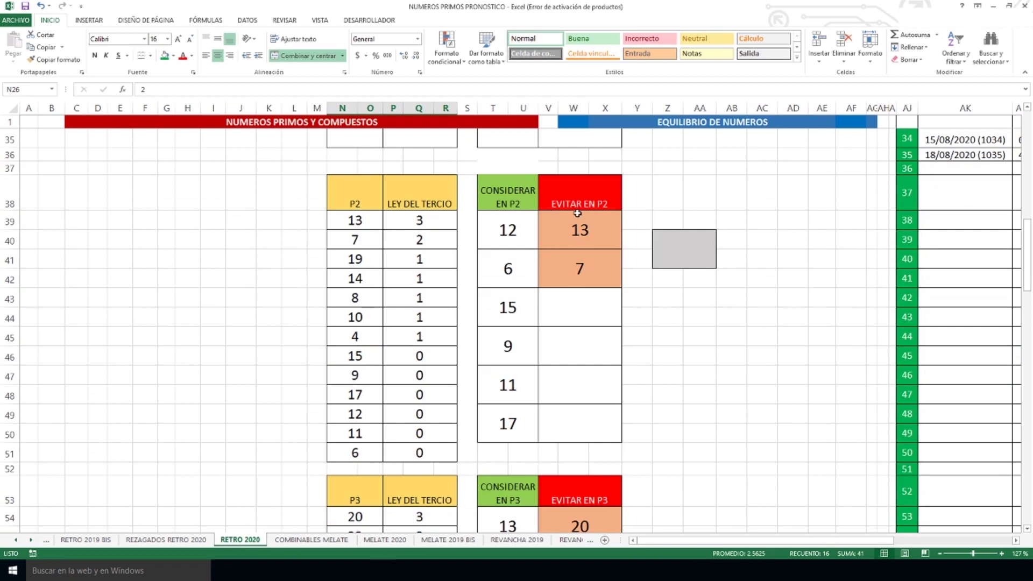
click(505, 231)
click(512, 272)
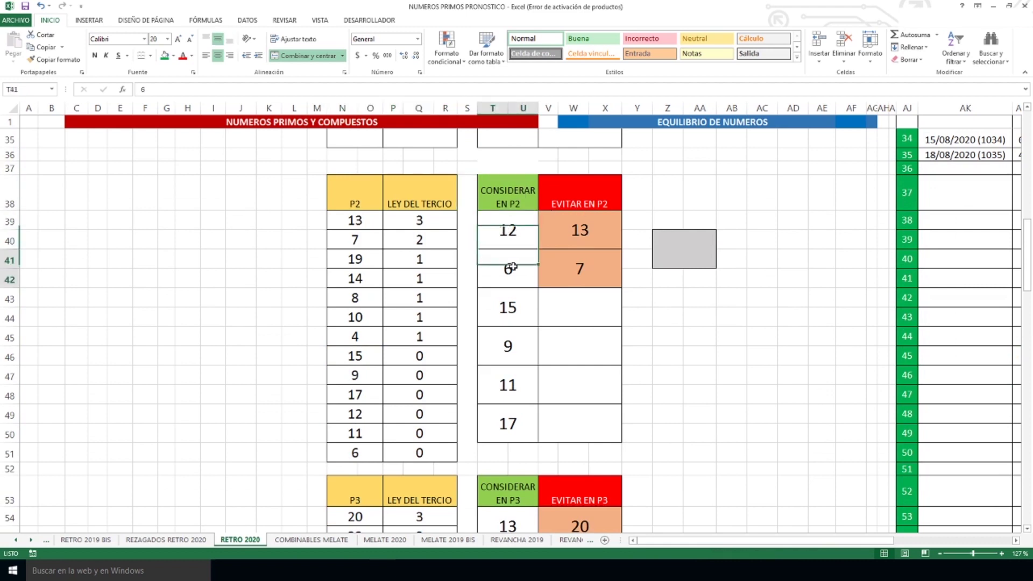
click(511, 318)
click(511, 344)
click(514, 382)
click(510, 420)
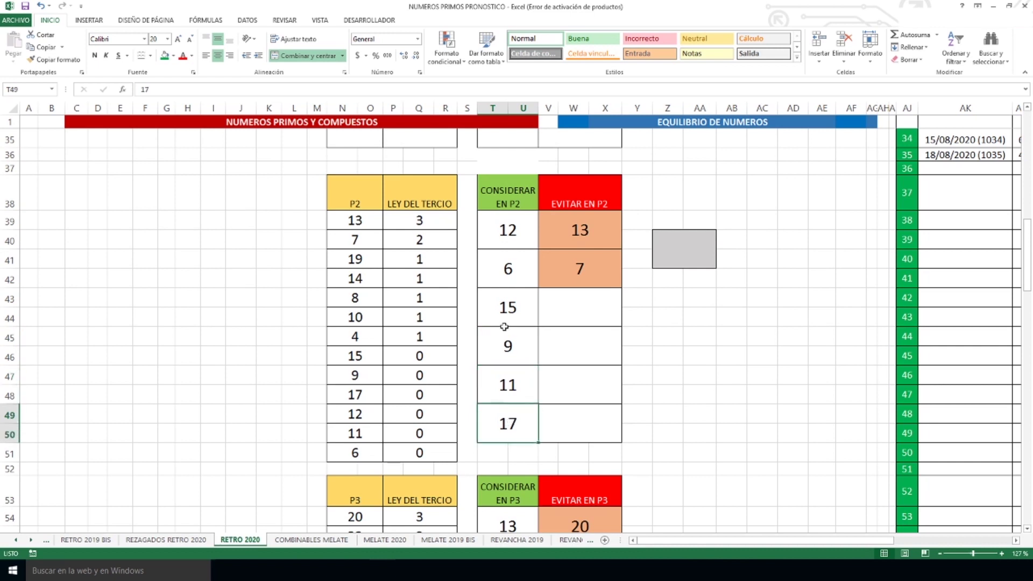
click(597, 233)
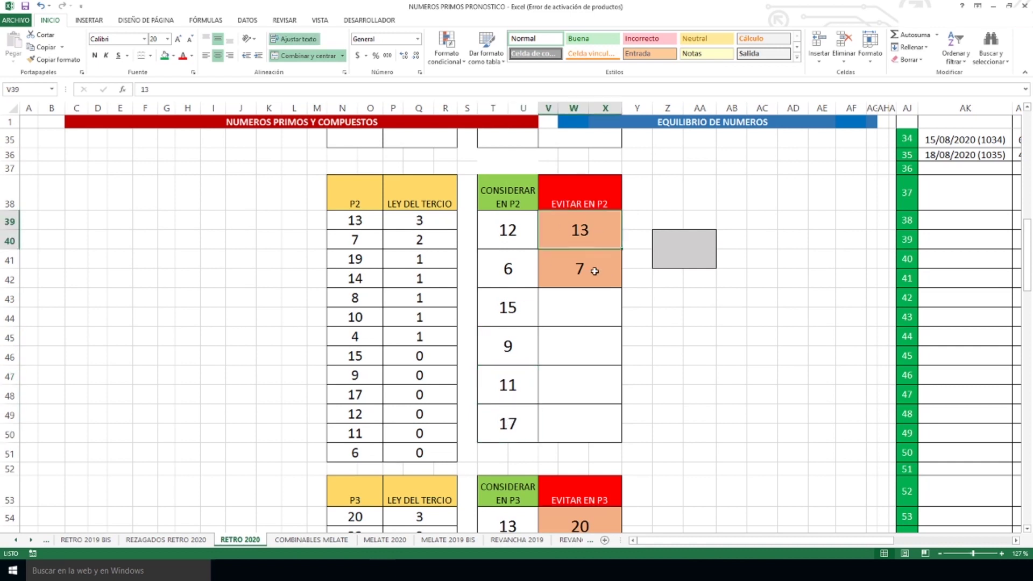
click(594, 270)
drag(380, 223, 406, 237)
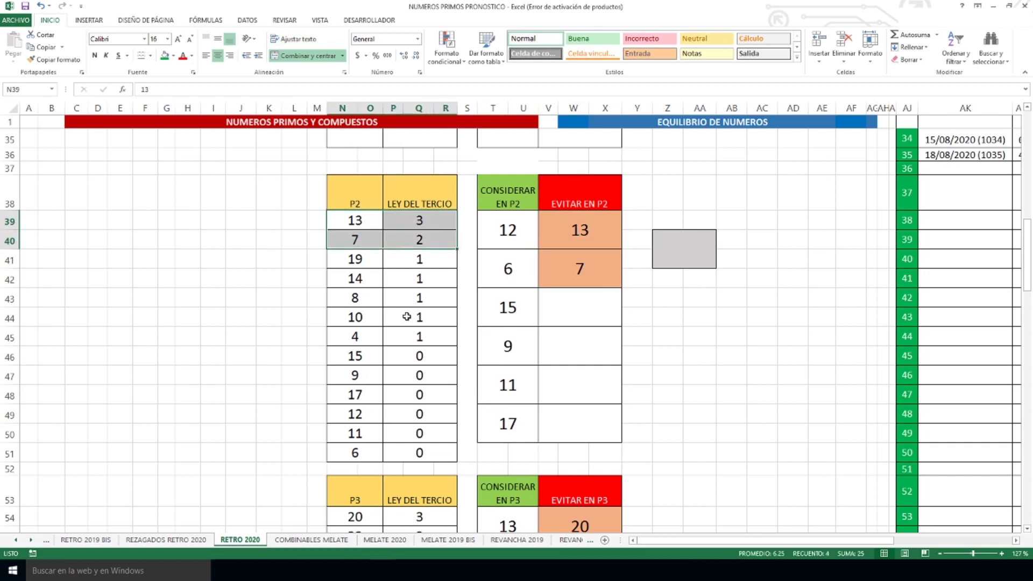
Step: Examine the P3 tables: each number to consider, from 12 down to 15, and the numbers to avoid, 20, 22 and 11
scroll(588, 218, down, 5)
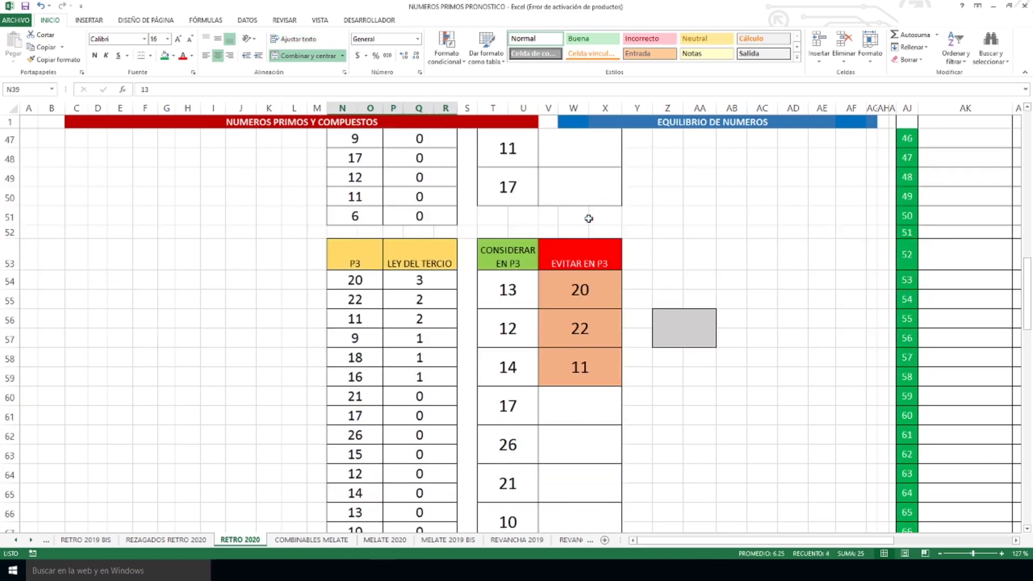
scroll(589, 218, down, 1)
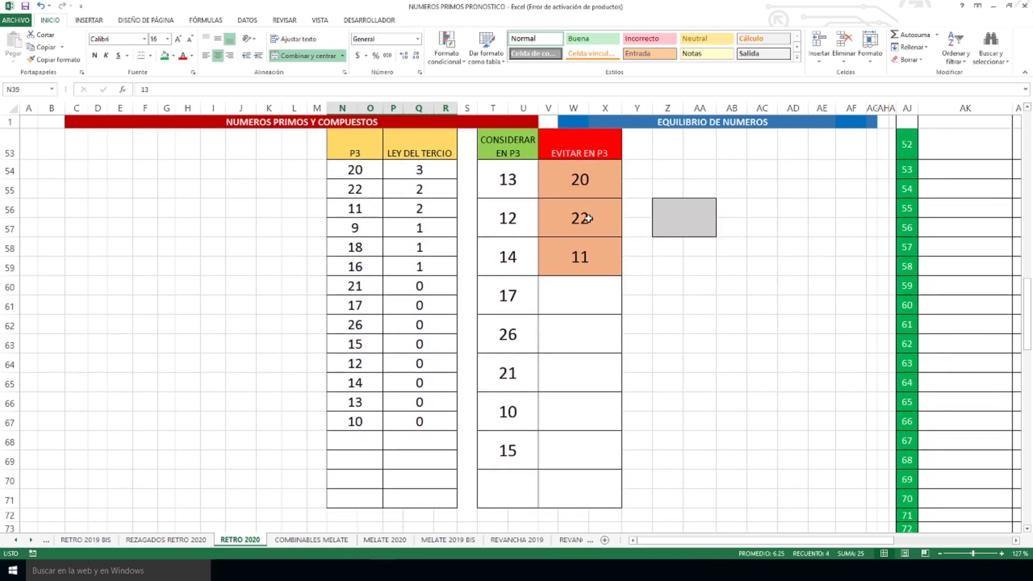
click(510, 216)
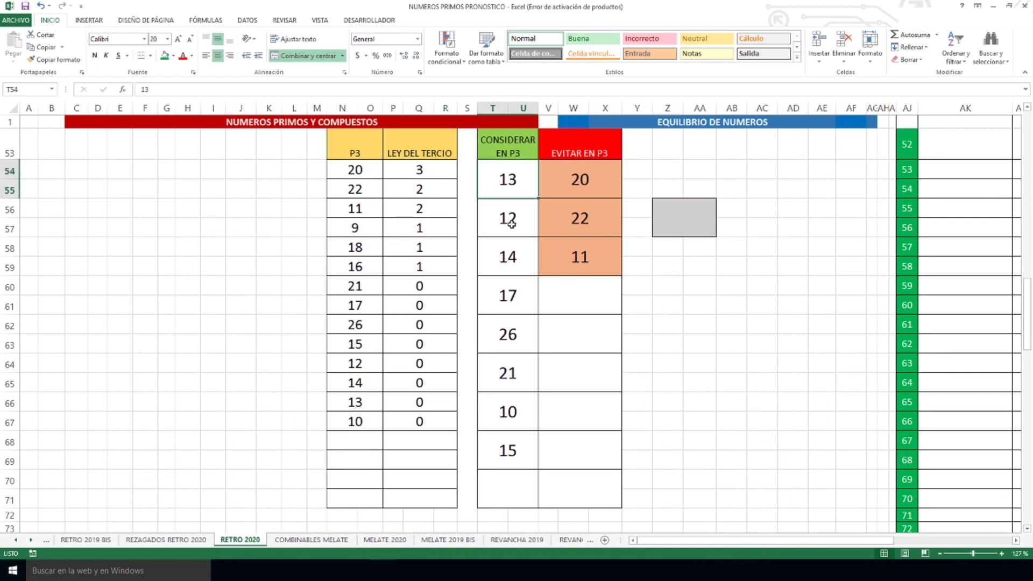
click(515, 260)
click(511, 295)
click(509, 332)
click(510, 371)
click(512, 412)
click(516, 443)
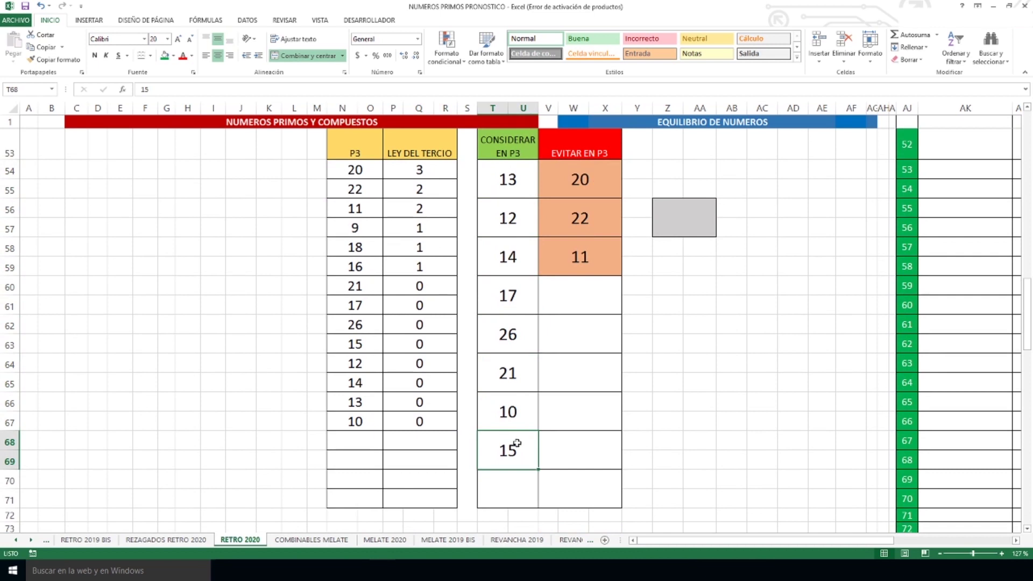
click(600, 173)
click(600, 219)
click(592, 250)
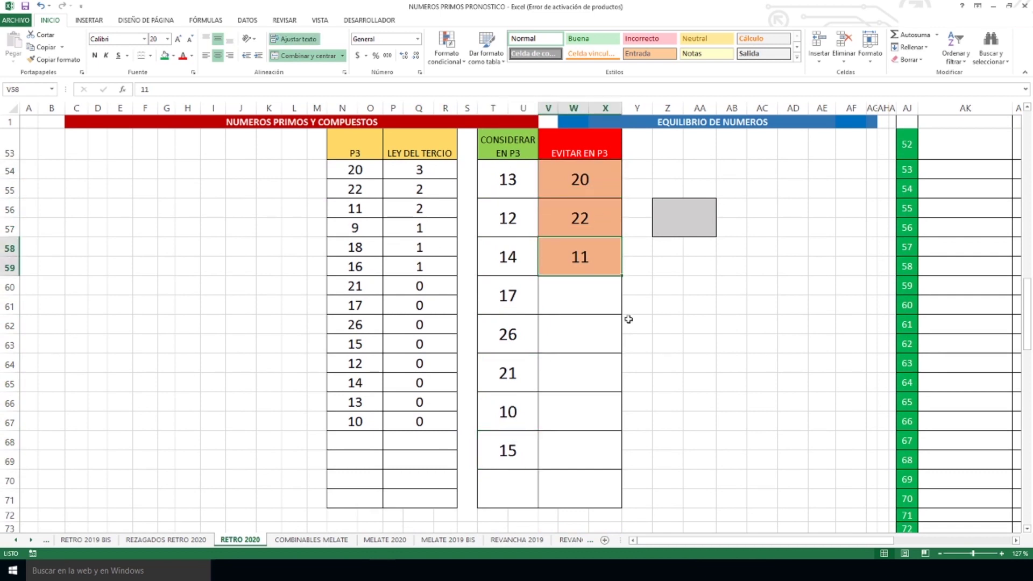
Step: Go through every number listed under CONSIDERAR EN P4, from 18 down to 37
scroll(608, 270, down, 6)
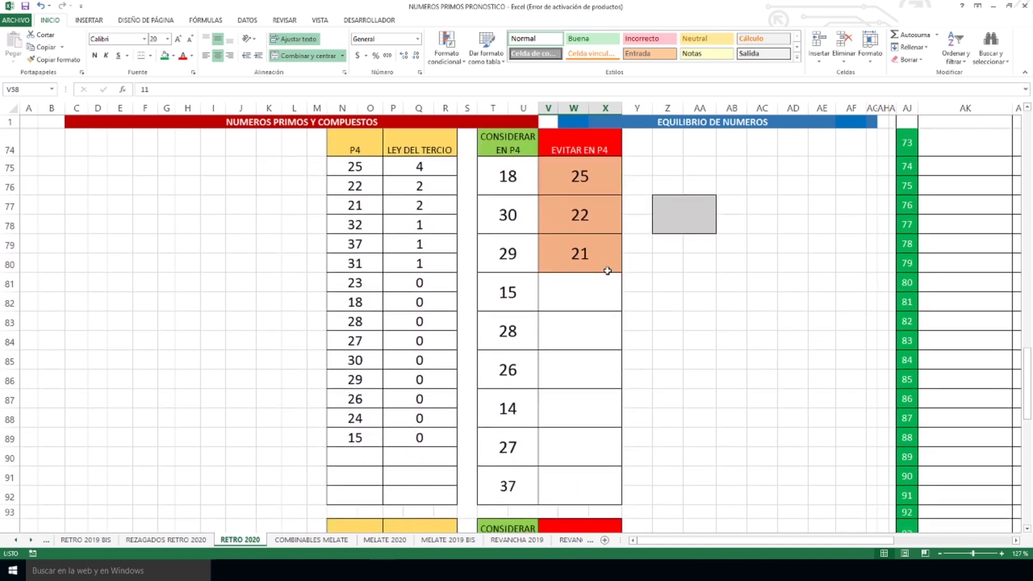
click(512, 185)
click(512, 215)
click(517, 254)
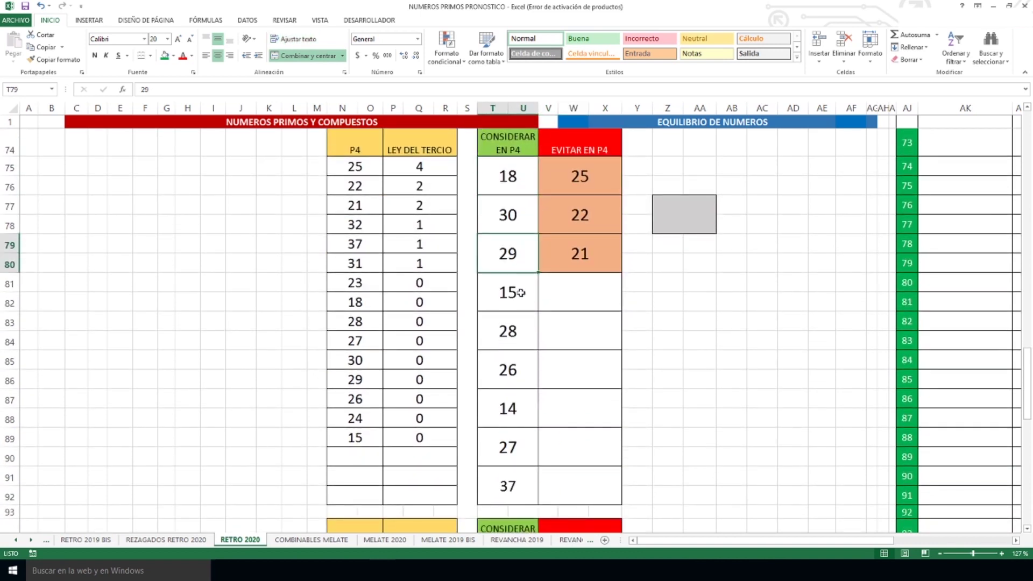
click(512, 290)
click(525, 330)
click(524, 366)
click(523, 400)
click(516, 445)
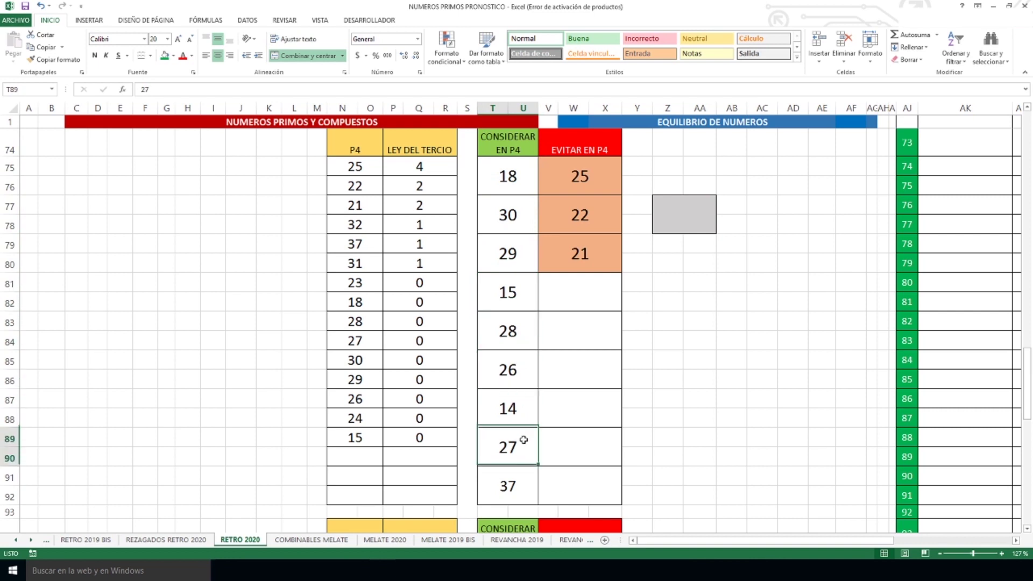
click(512, 489)
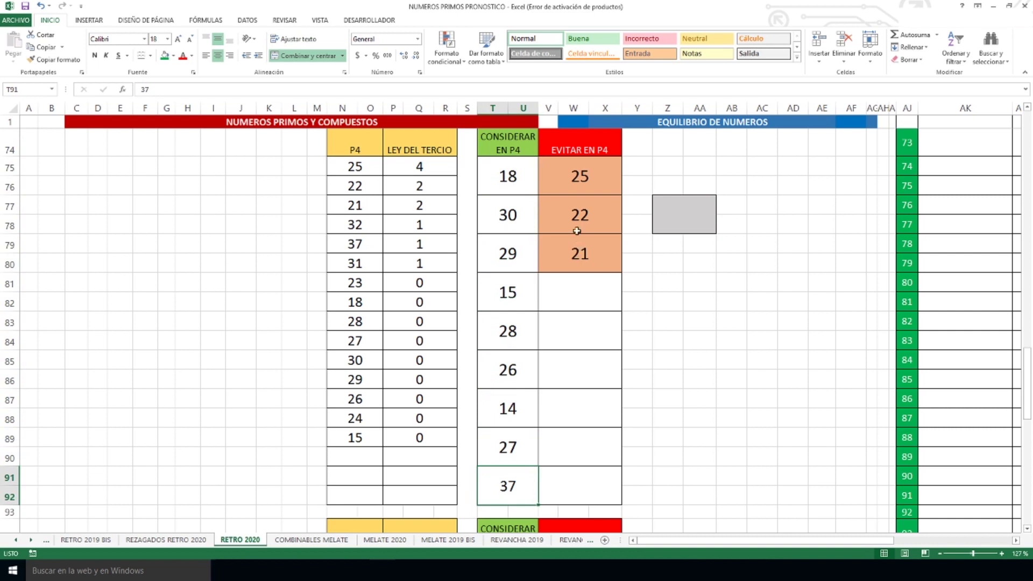
Step: Compare the first three P4 rows of the LEY DEL TERCIO table with the numbers under EVITAR EN P4
drag(370, 168, 410, 206)
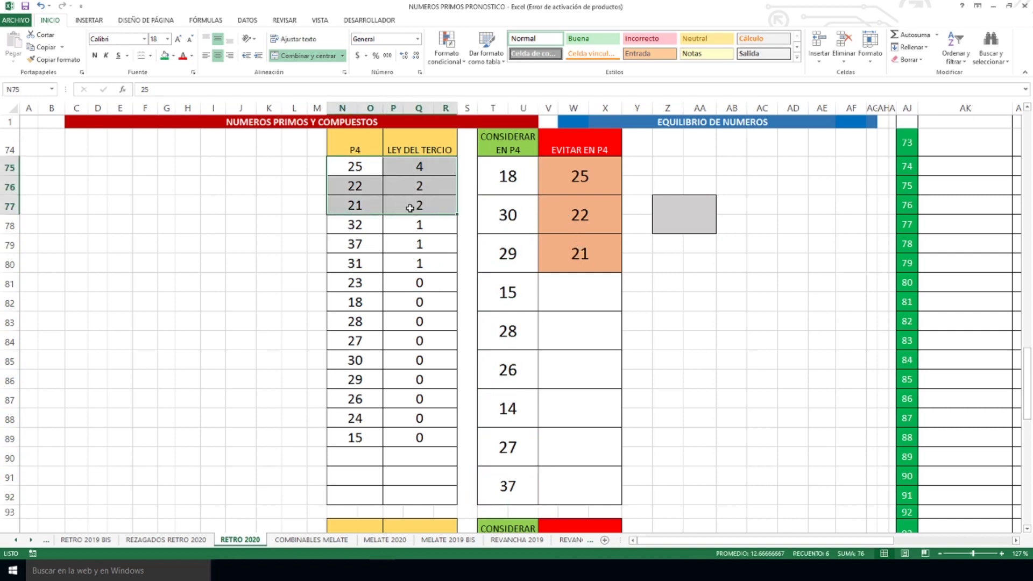
click(578, 175)
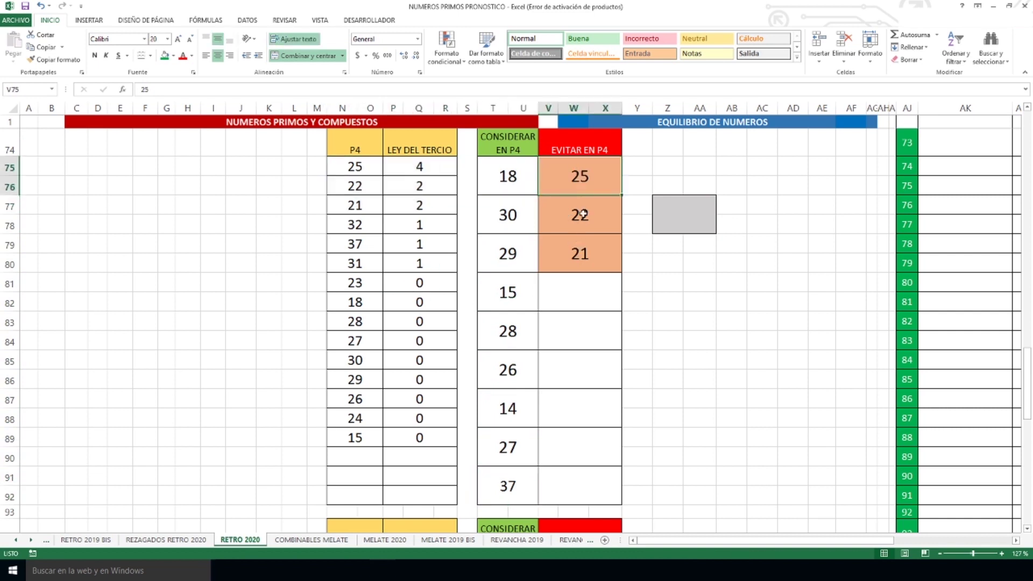
click(581, 215)
click(582, 253)
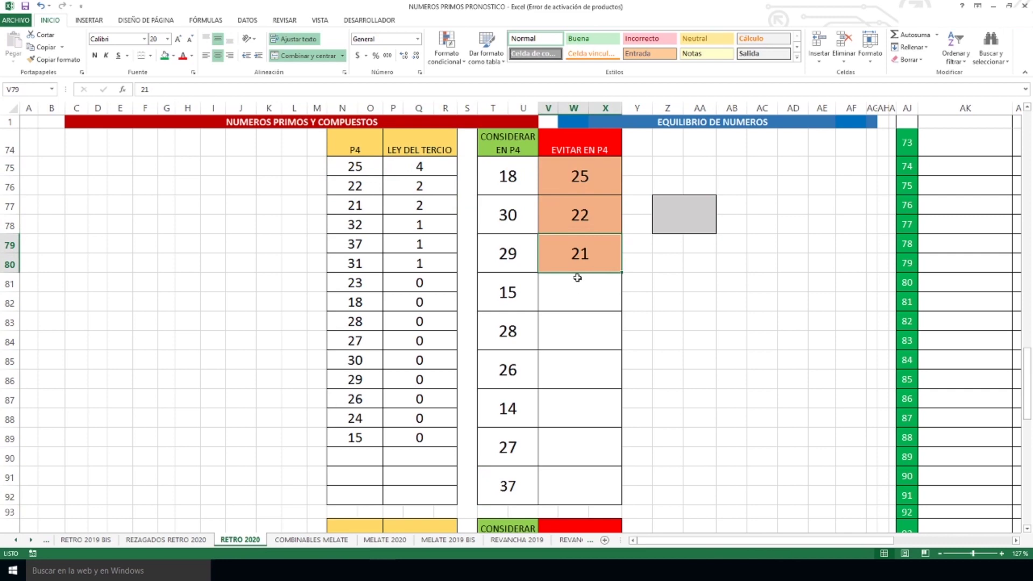
Step: Examine the P5 tables: each number to consider, from 36 down to 33, and the numbers to avoid, 26, 27 and 24
scroll(577, 277, down, 6)
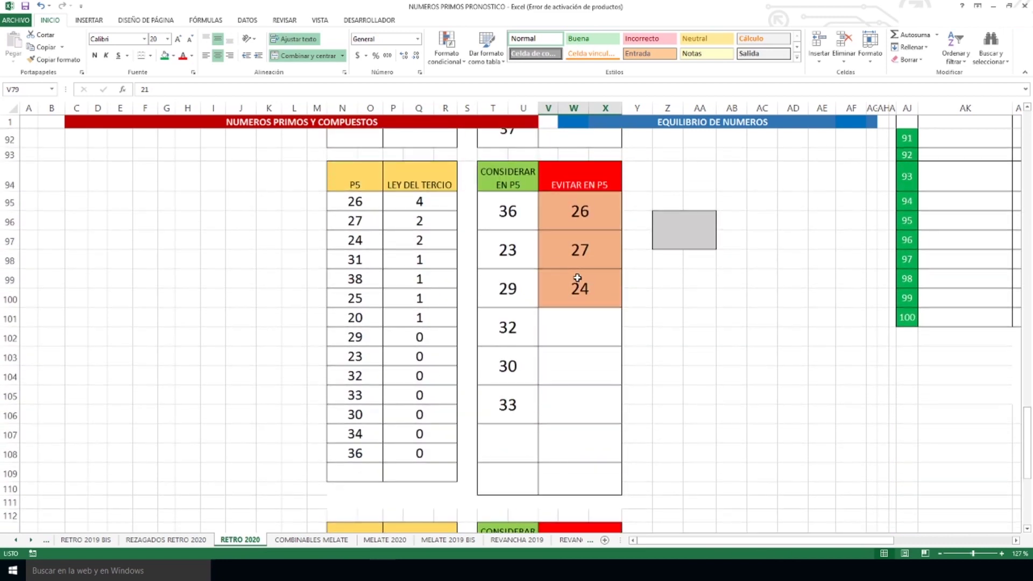
click(525, 207)
click(530, 247)
click(528, 287)
click(527, 326)
click(524, 365)
click(523, 397)
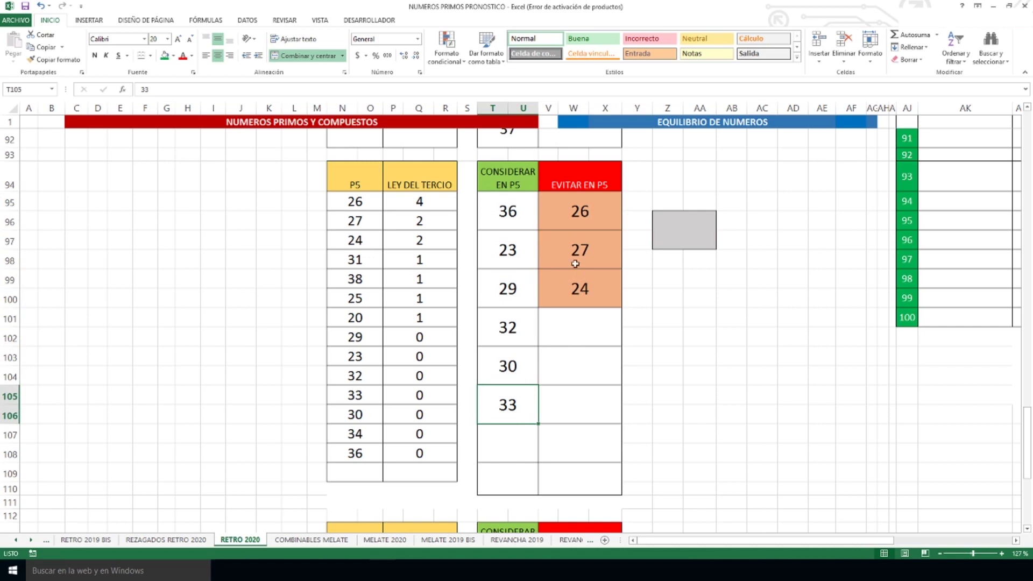
click(583, 214)
click(581, 245)
click(587, 289)
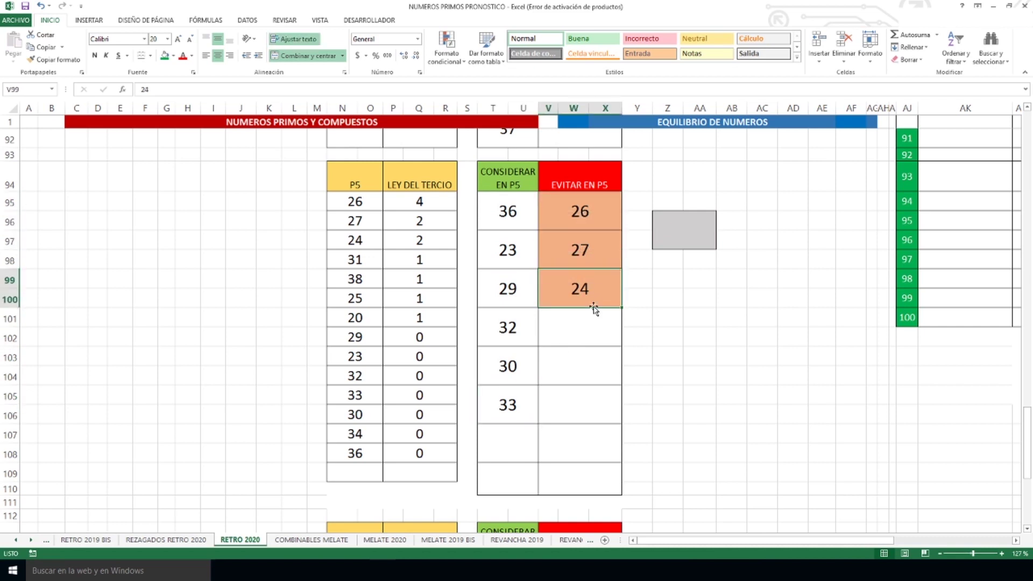
Step: Examine each number under CONSIDERAR EN P6, and check the number to avoid, 33, against its LEY DEL TERCIO row
scroll(594, 301, down, 6)
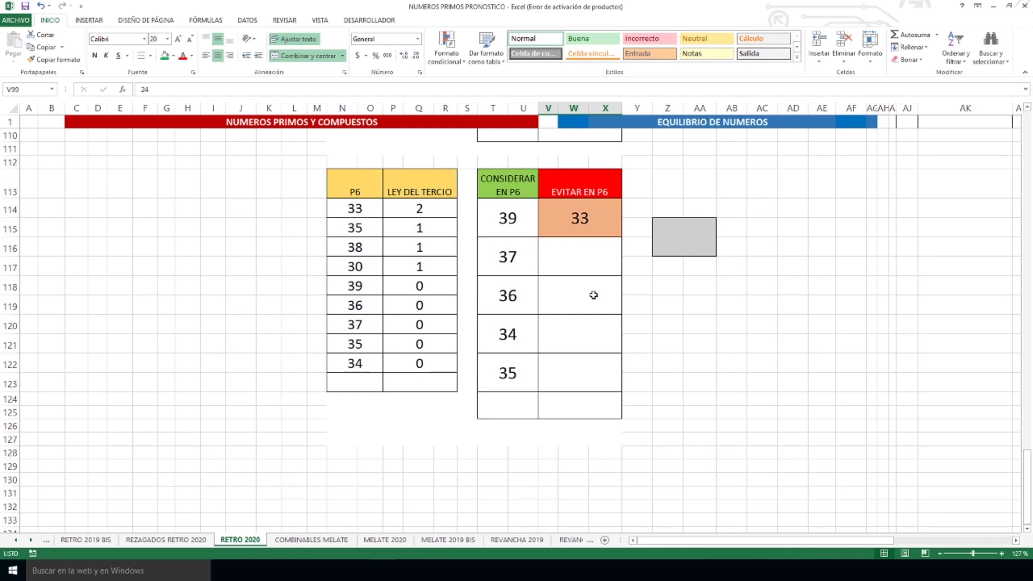
click(514, 218)
click(514, 253)
click(522, 291)
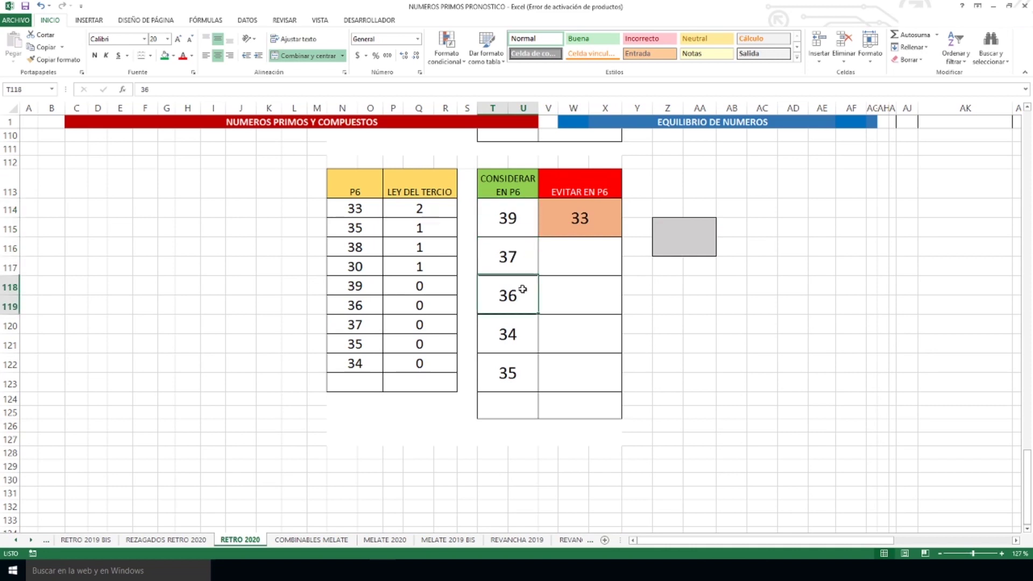
click(525, 334)
click(513, 372)
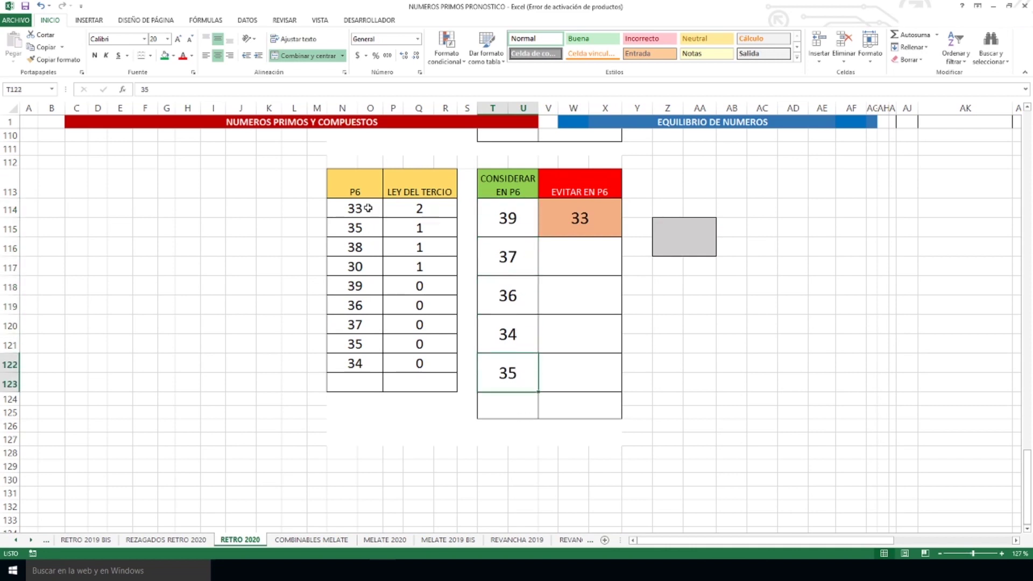
drag(368, 208, 409, 208)
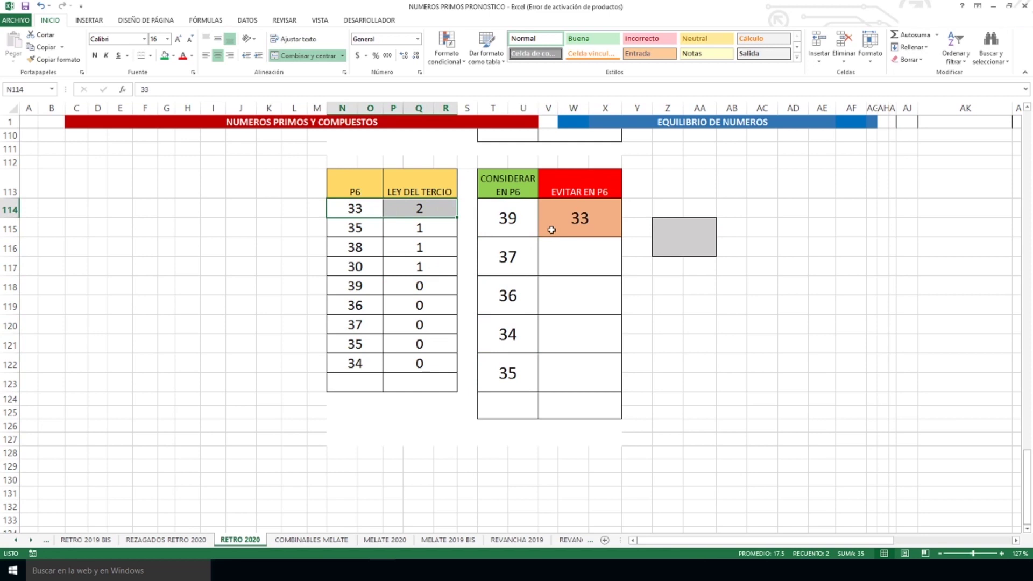
click(579, 224)
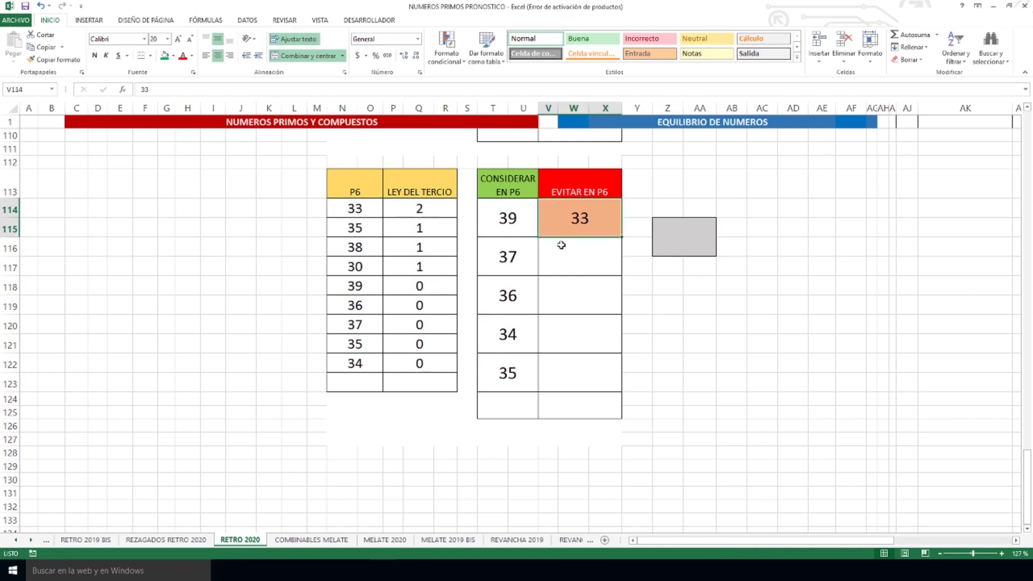
Step: Compare the whole CONSIDERAR EN P6 list with the P6 LEY DEL TERCIO rows below number 33
click(519, 221)
drag(519, 222, 520, 368)
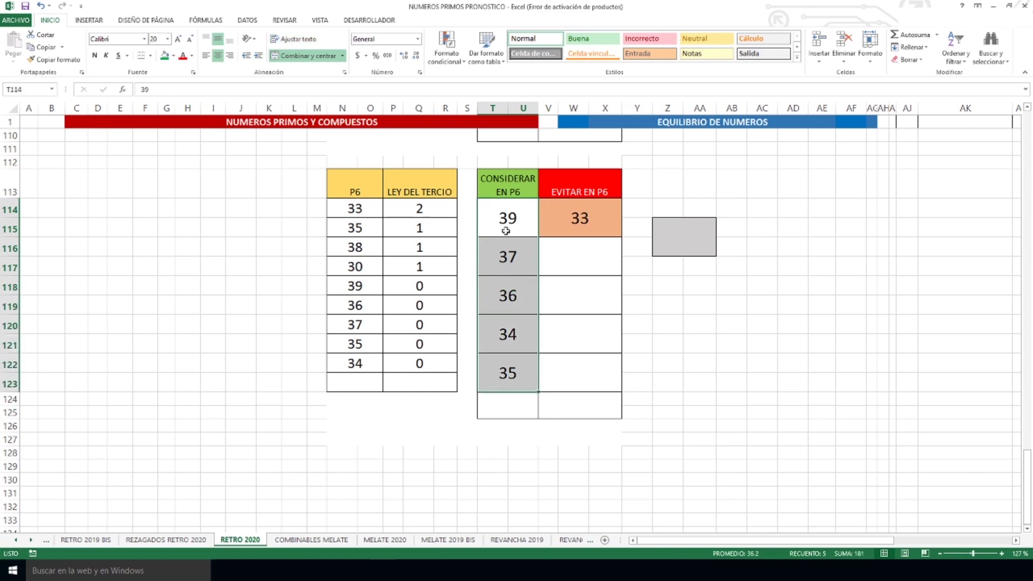
click(367, 234)
drag(368, 234, 425, 366)
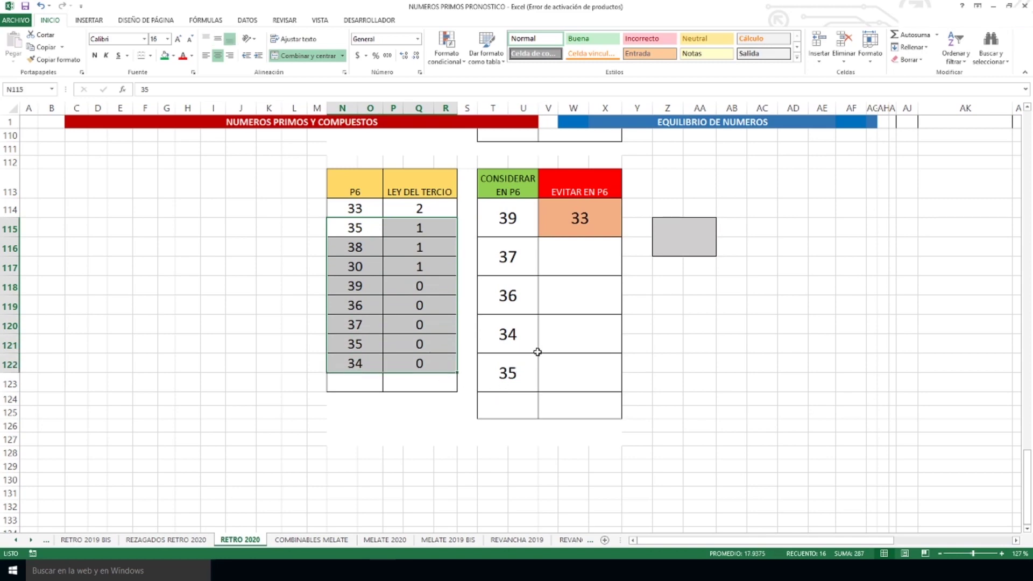
Step: Examine the NUMEROS CON MAYOR REZAGO POR POSICION and NUMEROS COMBINABLES tables on the REZAGADOS RETRO 2020 sheet
scroll(577, 325, up, 20)
scroll(577, 325, up, 12)
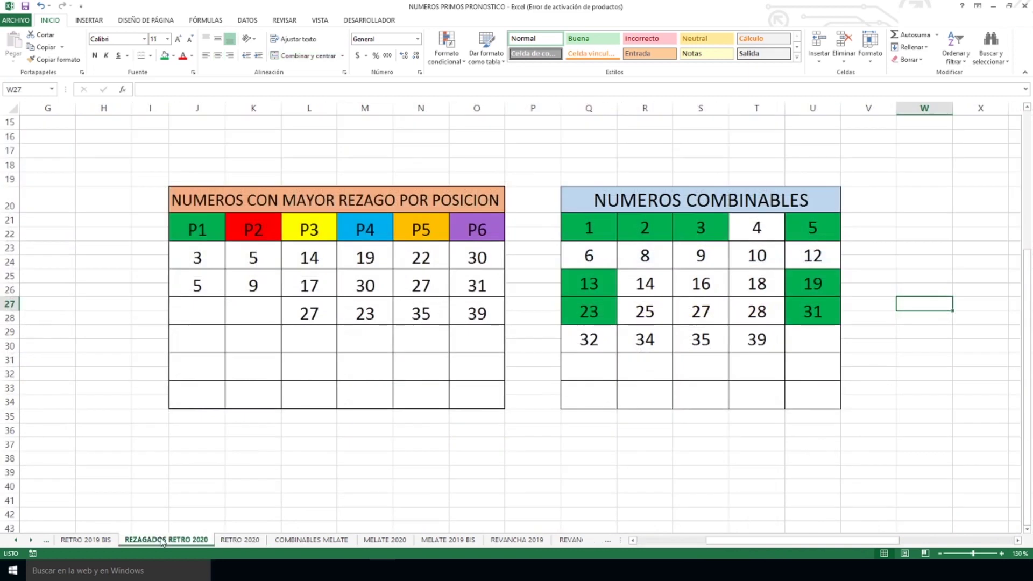
click(163, 539)
drag(201, 259, 455, 310)
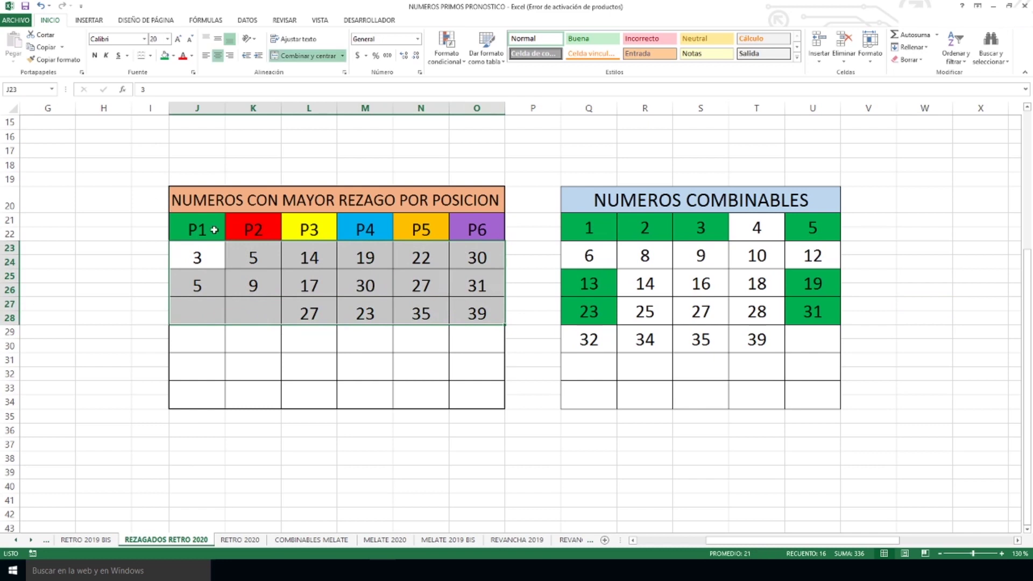
click(380, 281)
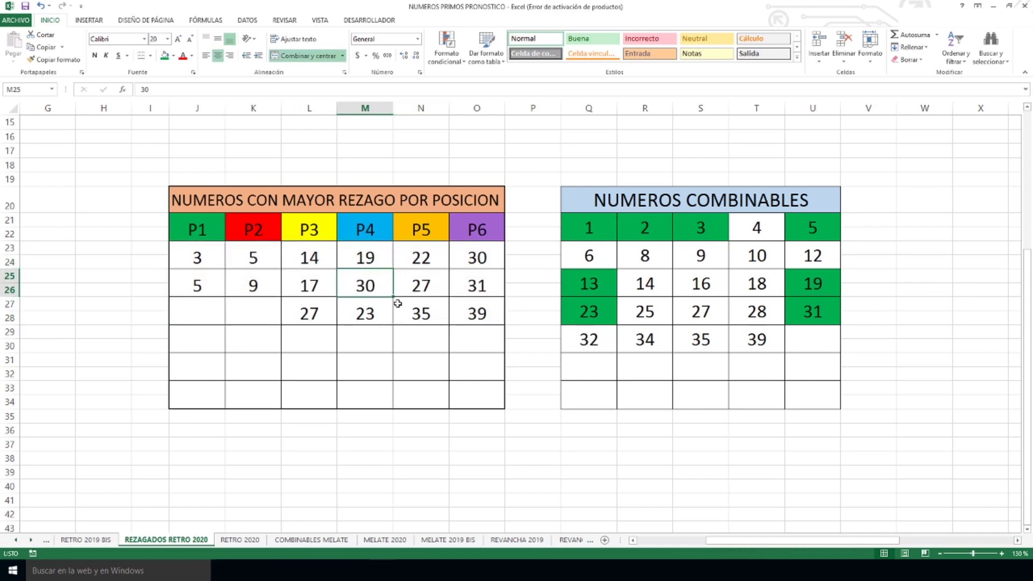
click(420, 306)
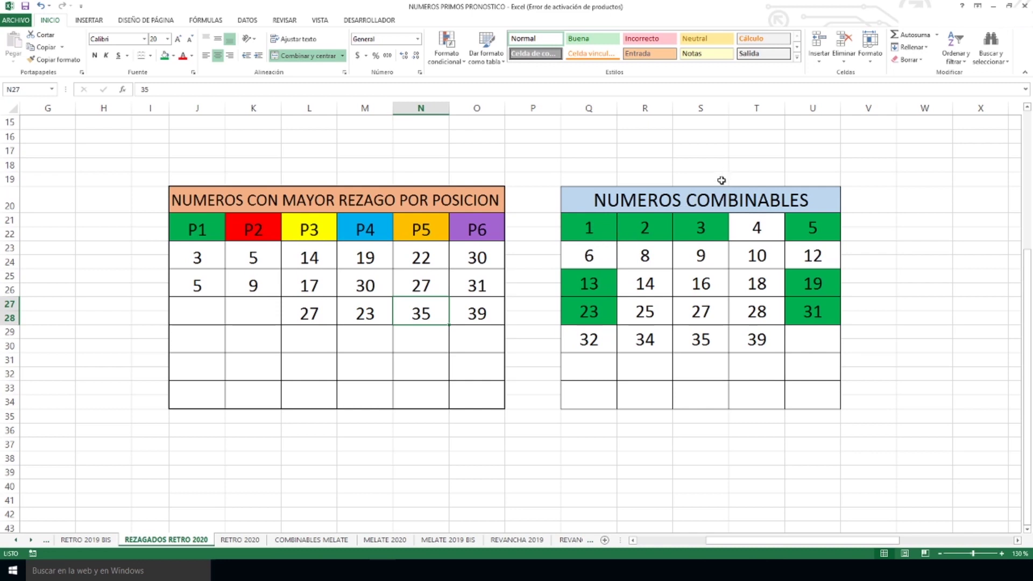
click(702, 198)
drag(702, 197, 813, 344)
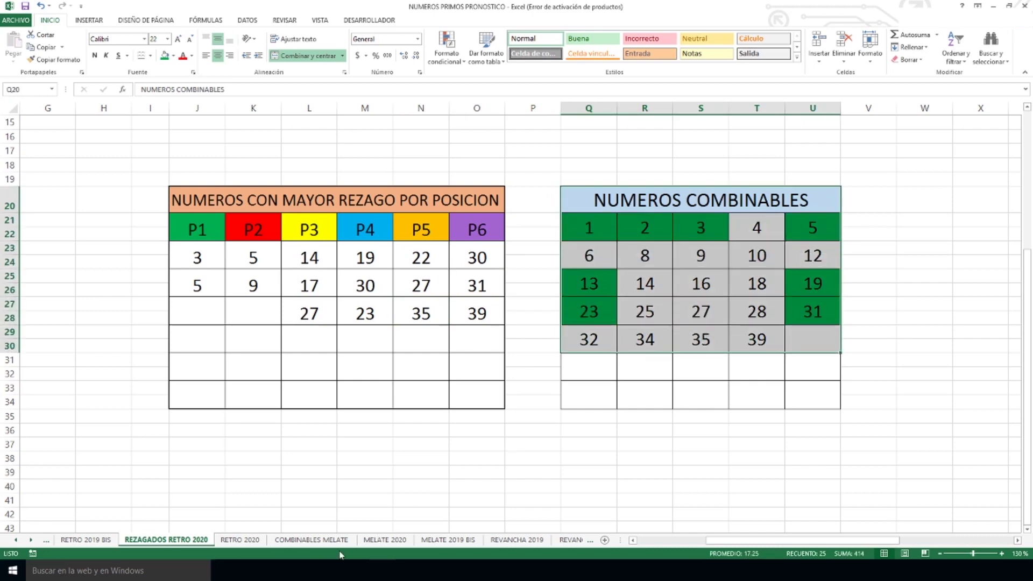
Step: Return to the RETRO 2020 sheet and review its P1, JUGADAS POR AÑO and NUMEROS PRIMOS Y COMPUESTOS tables
click(240, 540)
scroll(442, 404, down, 4)
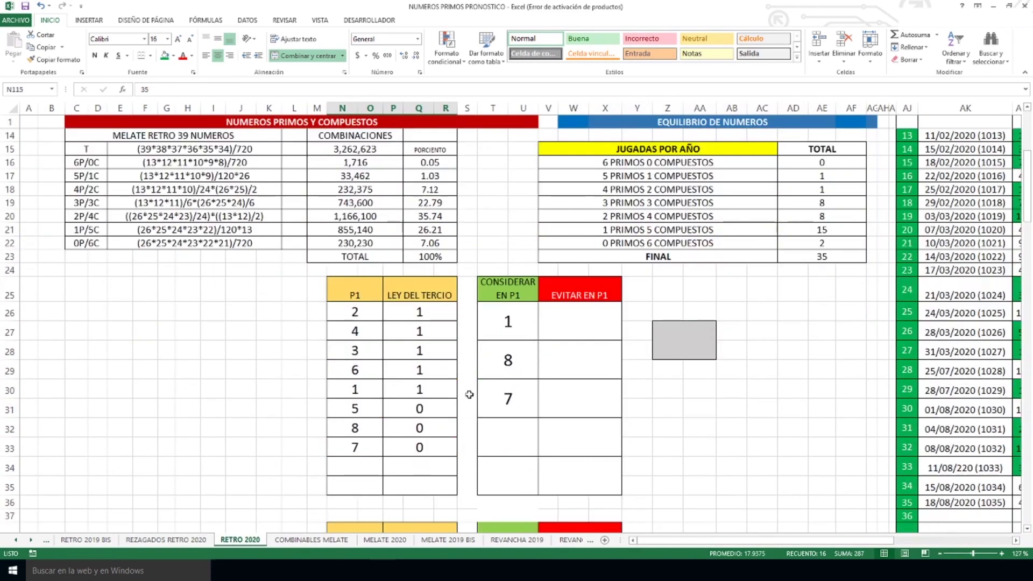
ctrl+scroll(439, 164, up, 5)
scroll(530, 308, up, 8)
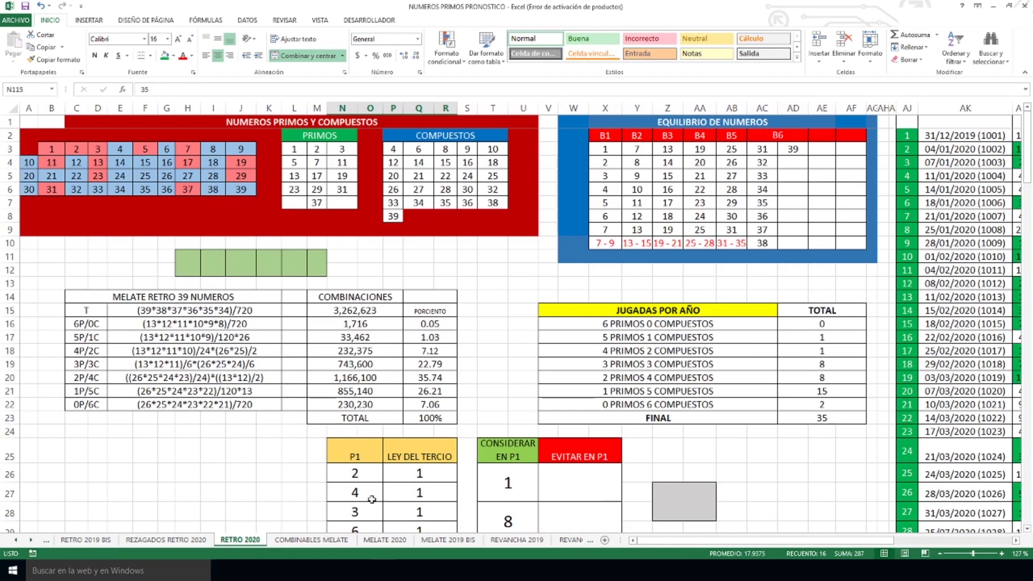
Step: Recheck the NUMEROS COMBINABLES table on the REZAGADOS RETRO 2020 sheet, including number 28, and go back to RETRO 2020
click(165, 539)
click(734, 310)
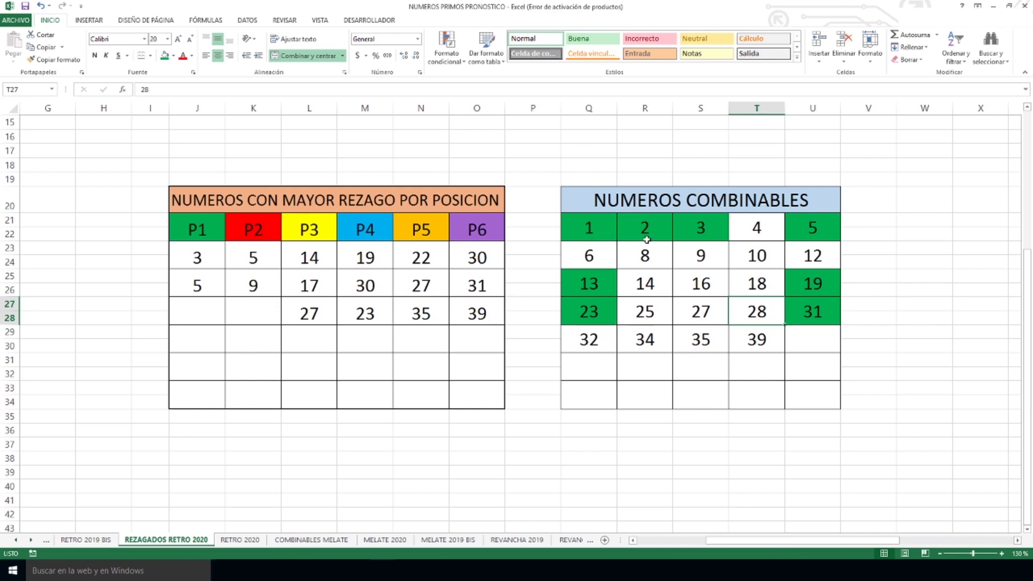
click(240, 539)
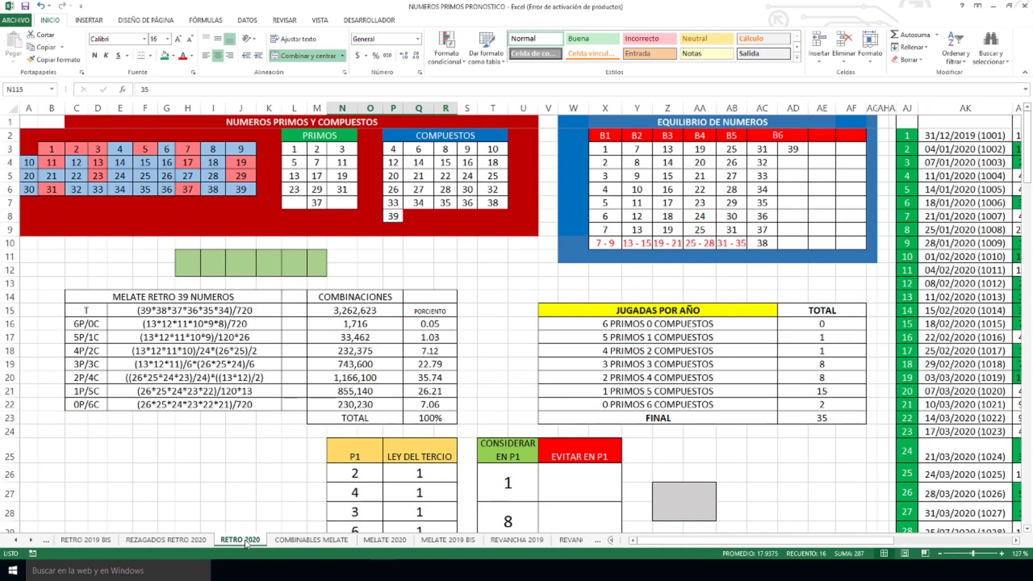